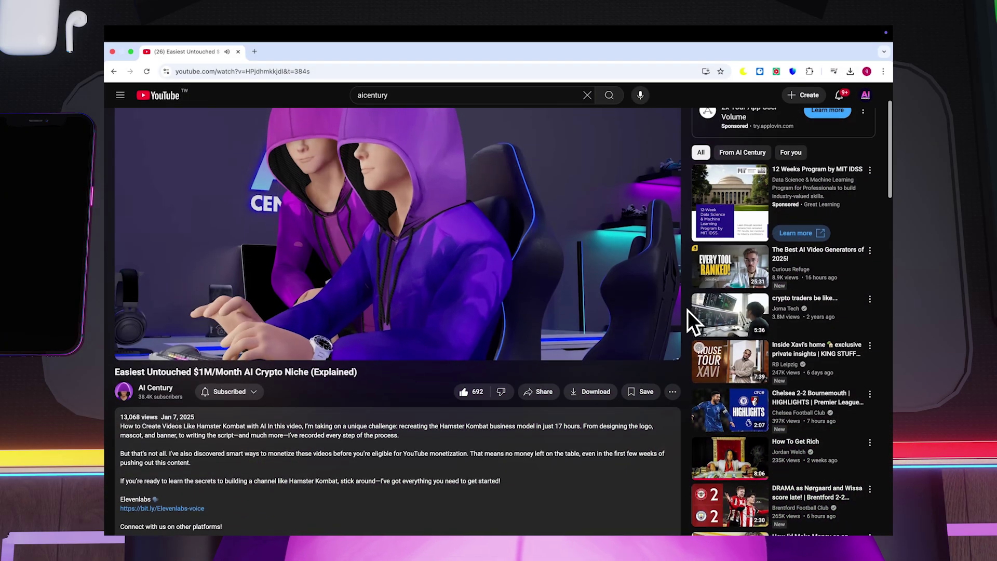
Step: Place the Sticky character on the canvas and enlarge it
{"action": "scroll", "coordinate": [688, 311], "scroll_direction": "down", "scroll_amount": 3}
{"action": "scroll", "coordinate": [683, 325], "scroll_direction": "down", "scroll_amount": 3}
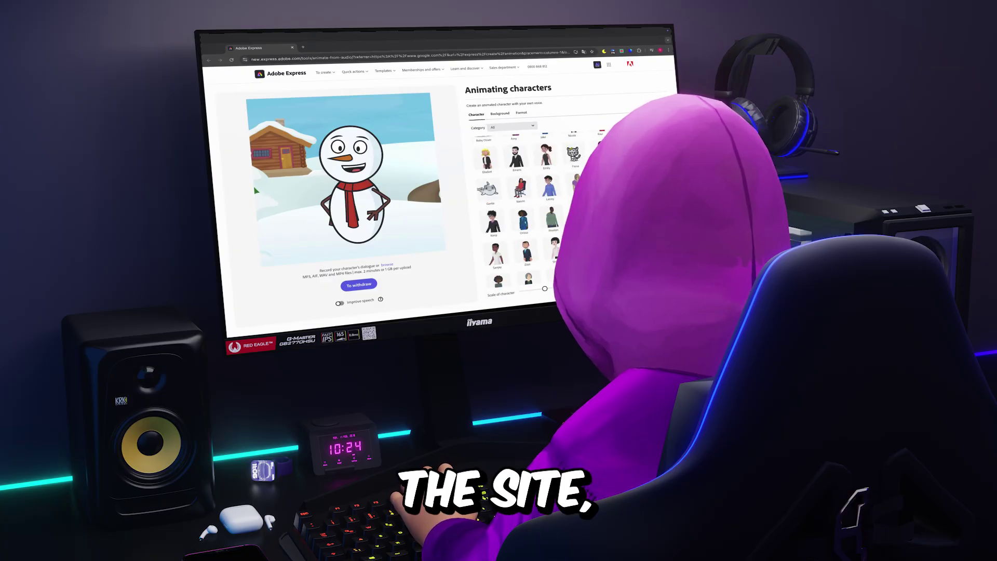
{"action": "left_click", "coordinate": [600, 401]}
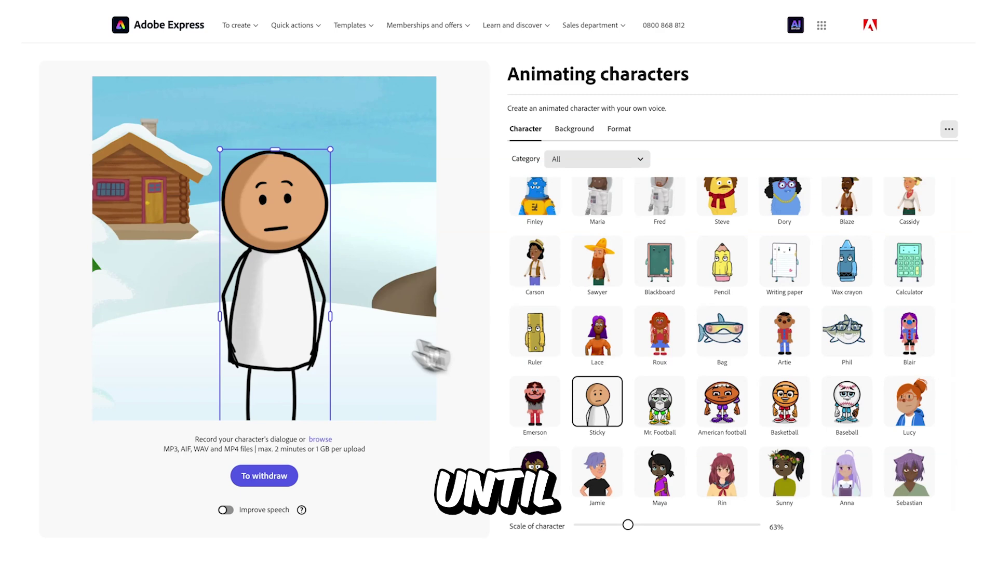
{"action": "left_click_drag", "start_coordinate": [316, 130], "coordinate": [346, 223]}
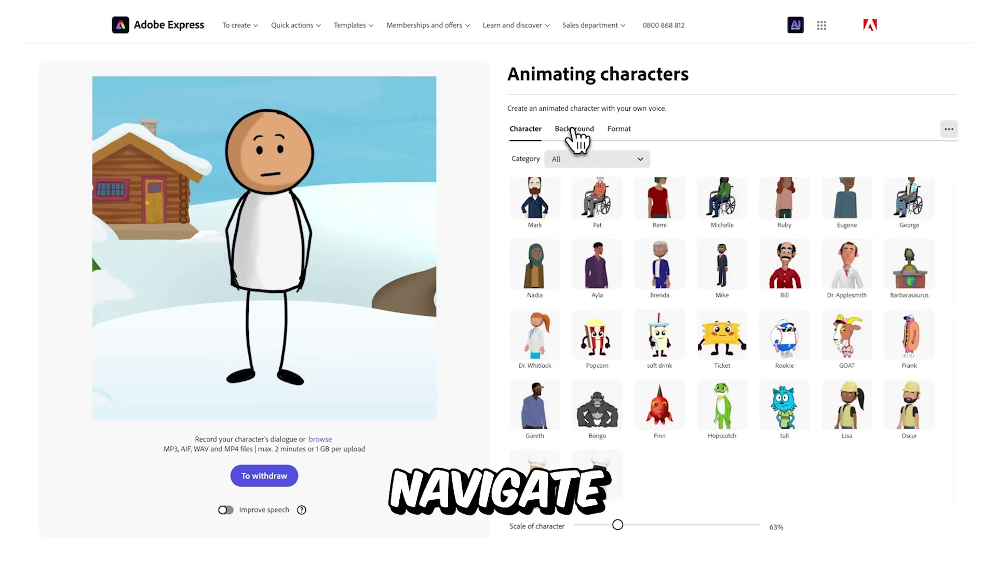
Step: Set the background to a custom black colour
{"action": "left_click", "coordinate": [573, 131]}
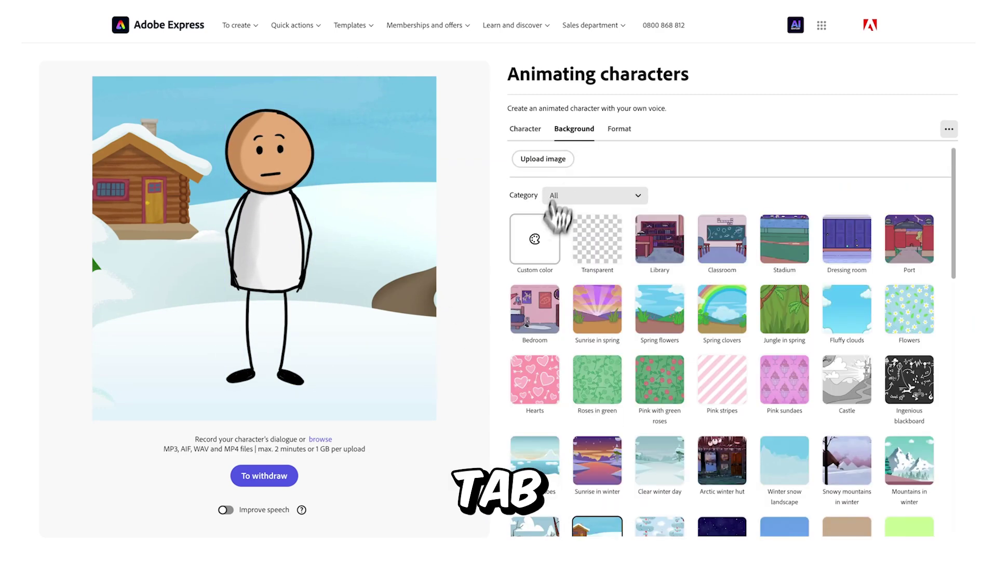
{"action": "left_click", "coordinate": [538, 242]}
{"action": "left_click", "coordinate": [557, 317]}
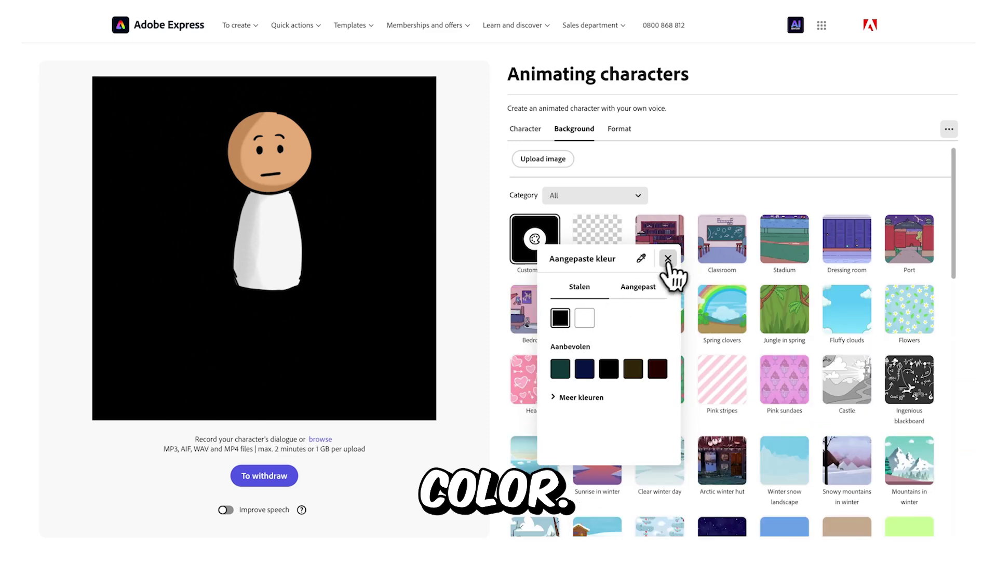
{"action": "left_click", "coordinate": [665, 258]}
Step: Upload the second ElevenLabs voice clip as Sticky's dialogue audio
{"action": "left_click", "coordinate": [324, 440]}
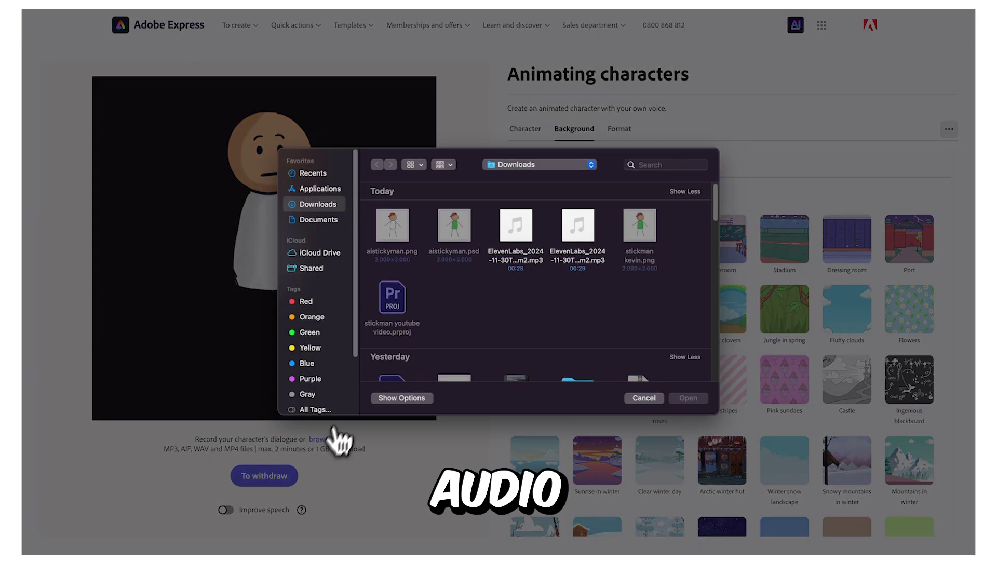
{"action": "left_click", "coordinate": [556, 247]}
{"action": "left_click", "coordinate": [688, 398]}
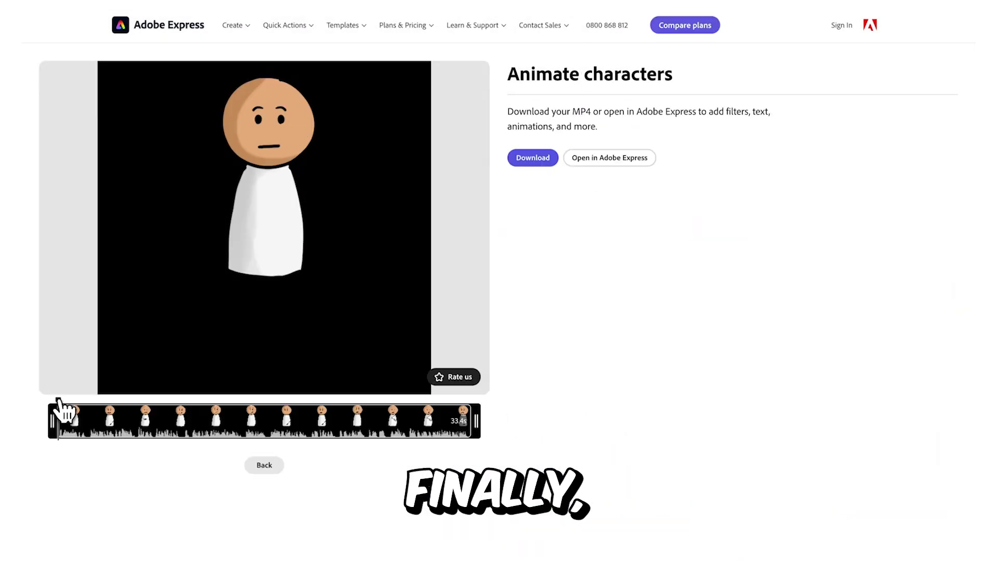
Step: Scrub to a later frame and screenshot the character's video frame
{"action": "left_click_drag", "start_coordinate": [60, 408], "coordinate": [164, 398]}
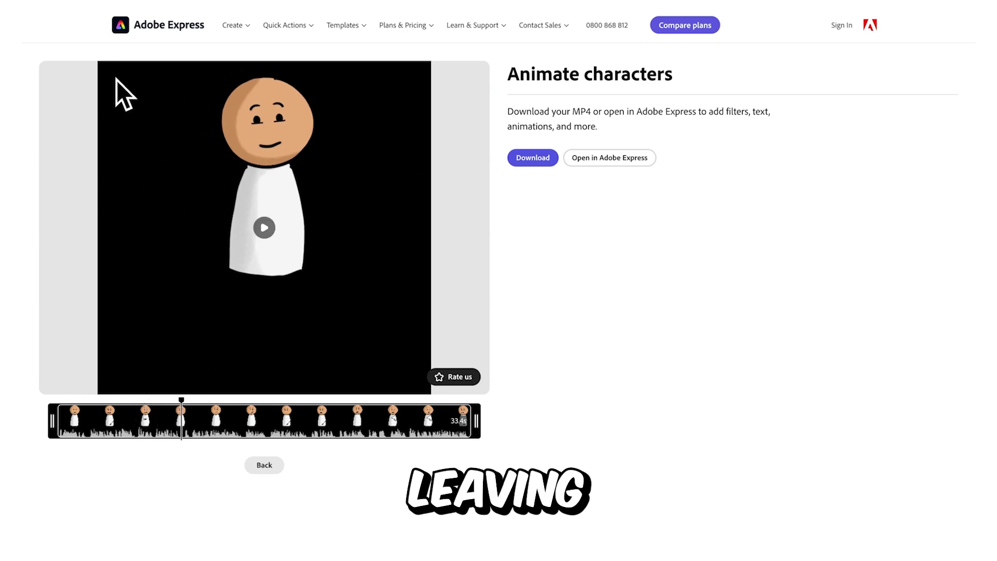
{"action": "key", "text": "super+shift+4"}
{"action": "left_click_drag", "start_coordinate": [114, 66], "coordinate": [415, 360]}
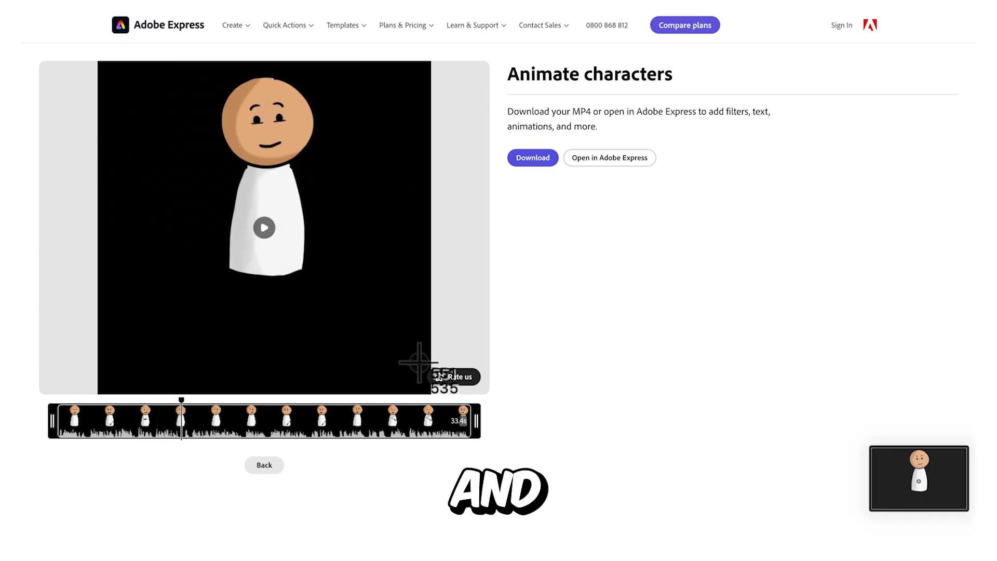
{"action": "left_click", "coordinate": [930, 467]}
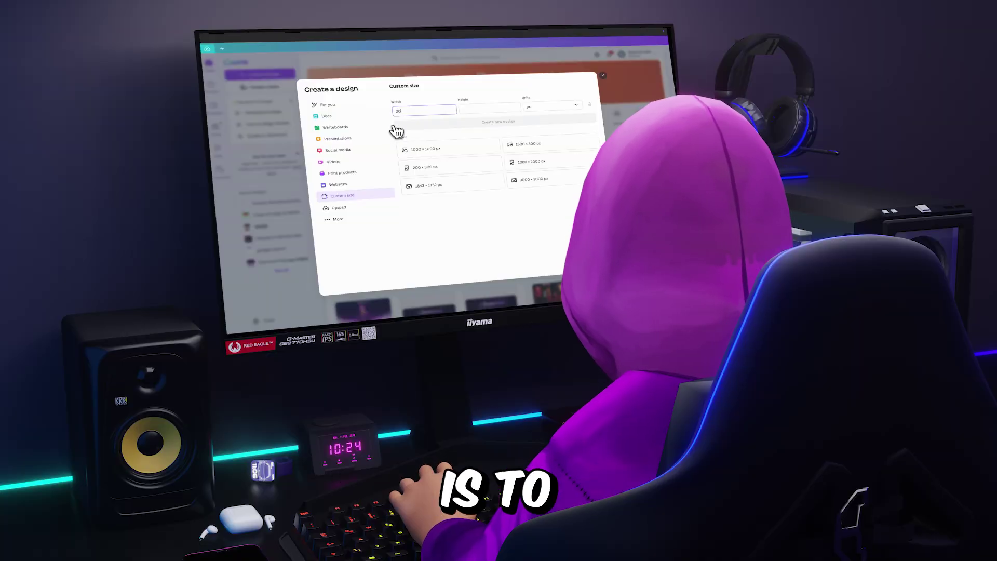
Step: Create a blank 2000 × 2000 px custom design
{"action": "type", "text": "2000"}
{"action": "left_click", "coordinate": [501, 107]}
{"action": "type", "text": "2"}
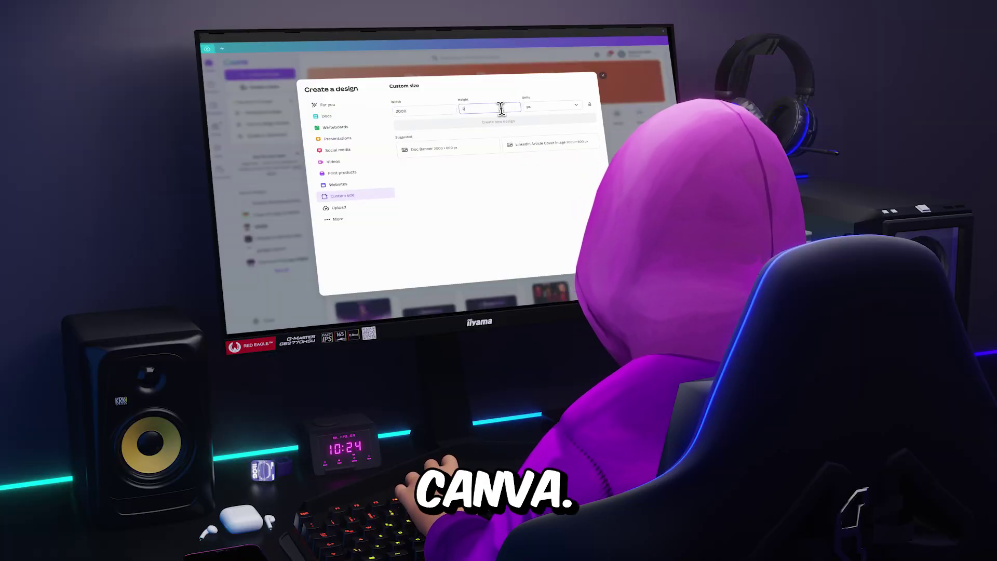
{"action": "type", "text": "000"}
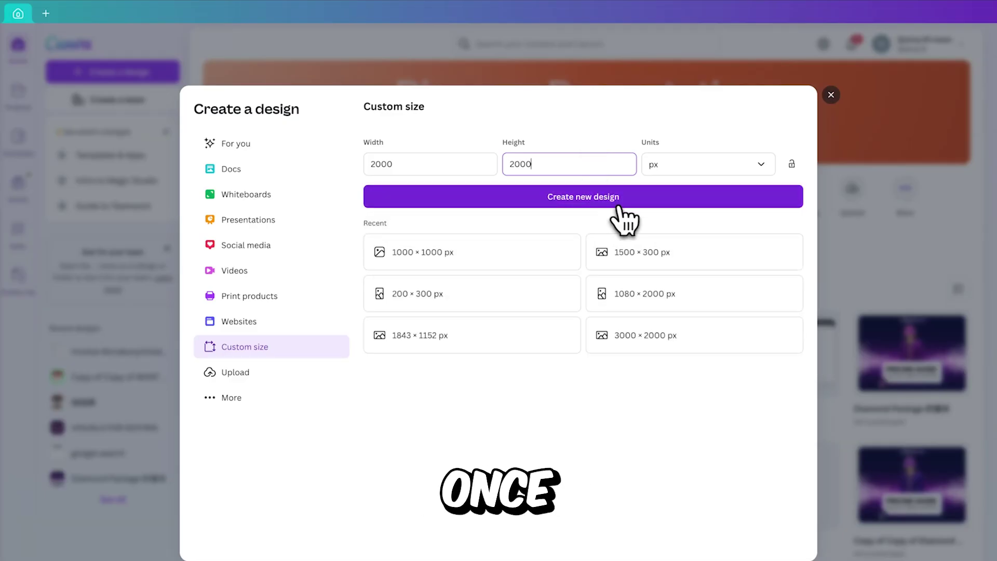
{"action": "left_click", "coordinate": [619, 204]}
Step: Add the black-background character image from Uploads to the page
{"action": "left_click", "coordinate": [20, 243]}
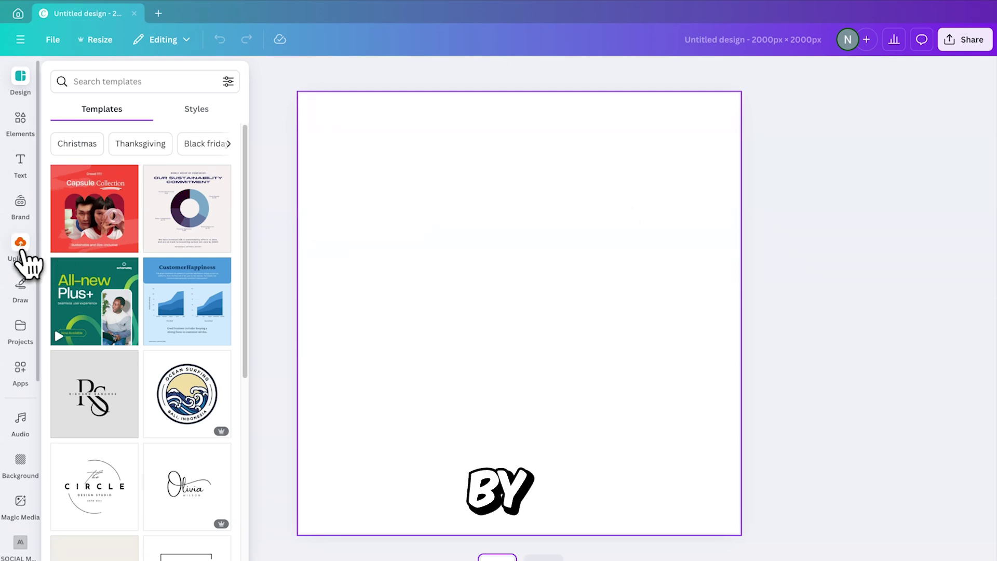
{"action": "left_click", "coordinate": [210, 272]}
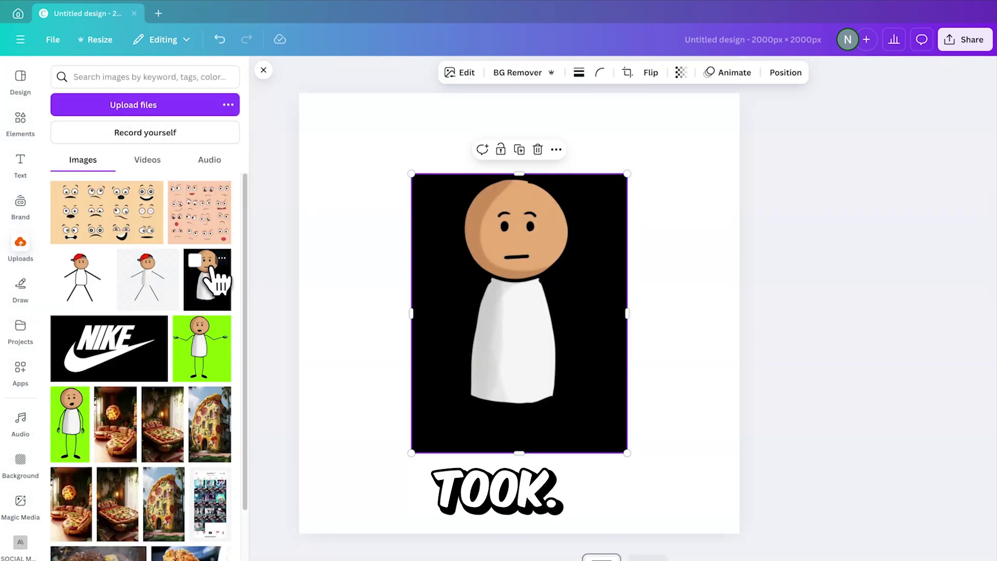
{"action": "left_click", "coordinate": [263, 70]}
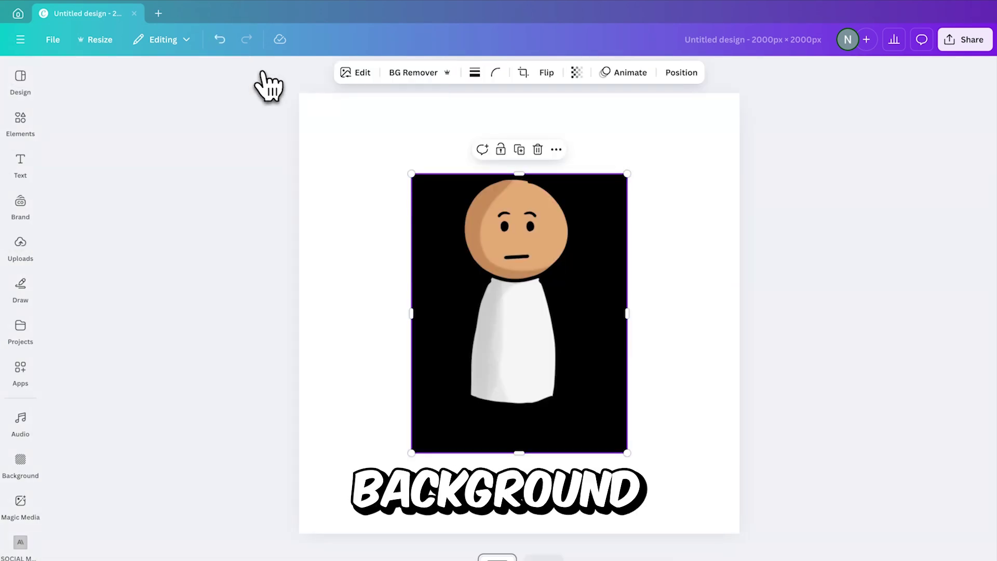
Step: Remove the black background around the stickman with the magic wand
{"action": "left_click", "coordinate": [413, 75]}
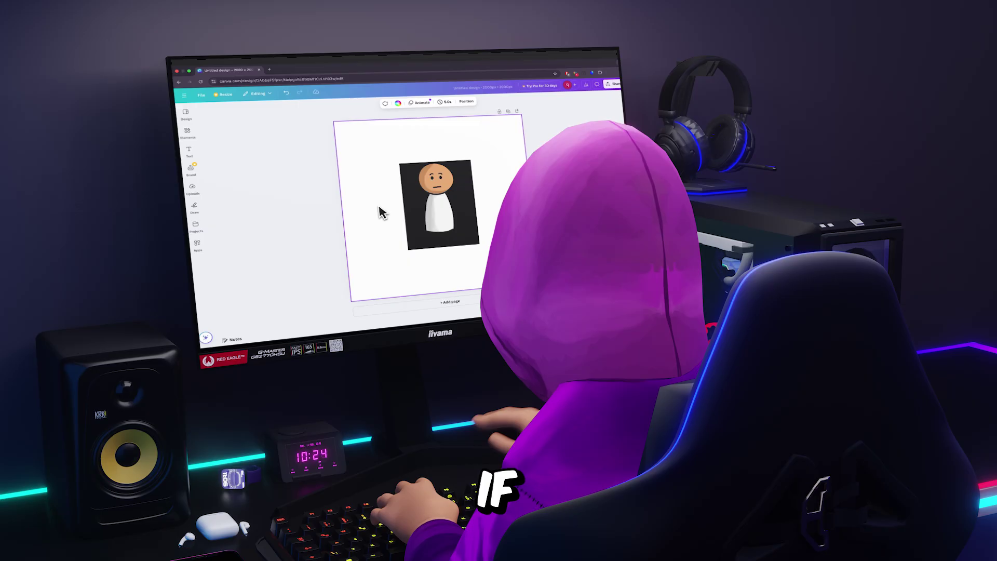
{"action": "left_click", "coordinate": [405, 213]}
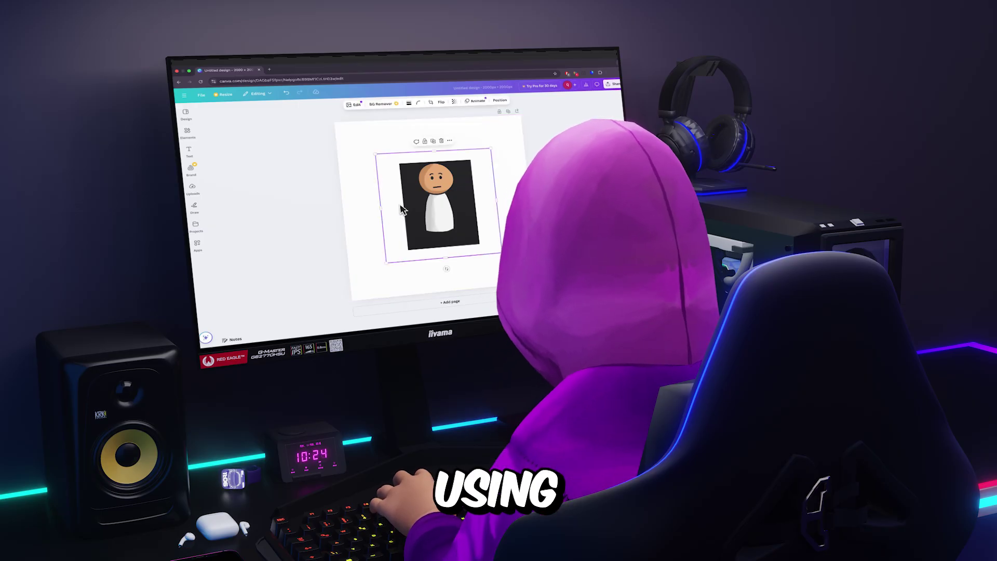
{"action": "left_click", "coordinate": [388, 106]}
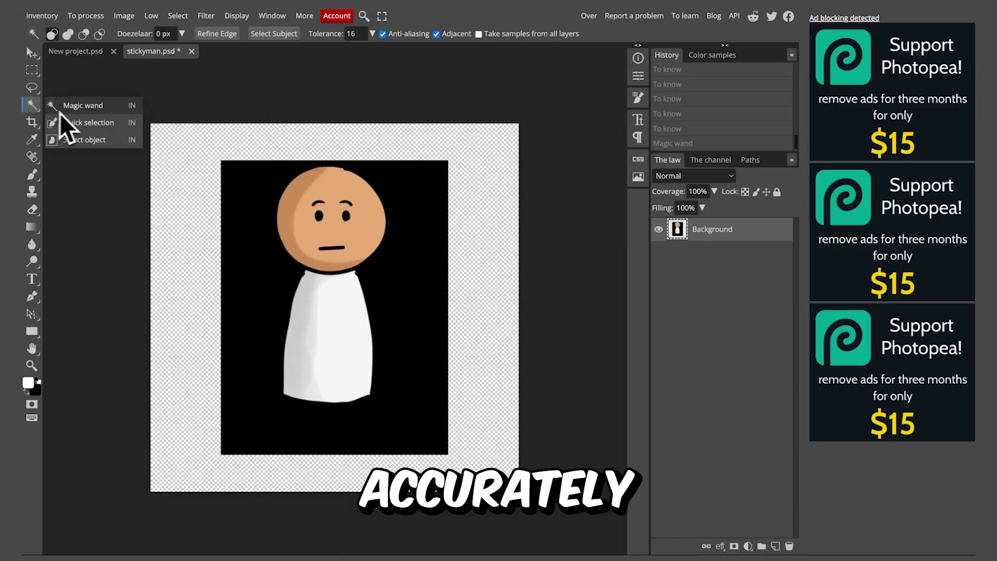
{"action": "left_click", "coordinate": [63, 109]}
{"action": "left_click", "coordinate": [265, 257]}
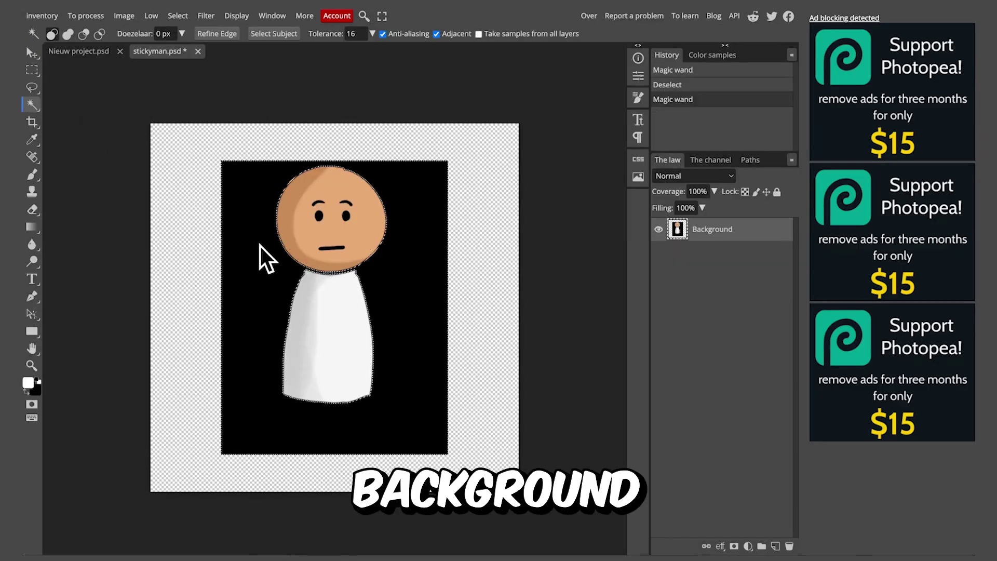
{"action": "key", "text": "Delete"}
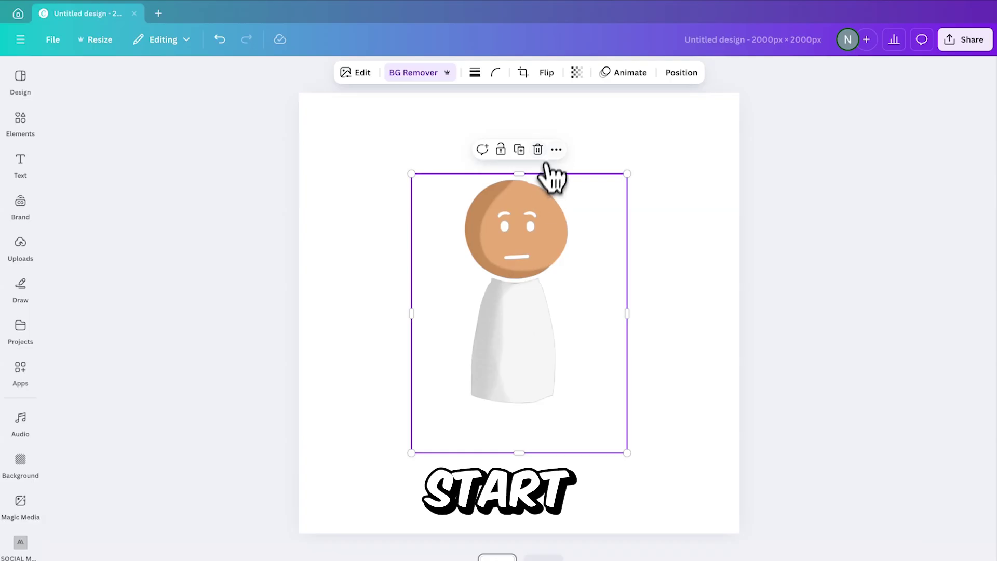
Step: Duplicate the stickman image, centre the copy, and crop it to the head
{"action": "left_click", "coordinate": [556, 150]}
{"action": "left_click", "coordinate": [592, 224]}
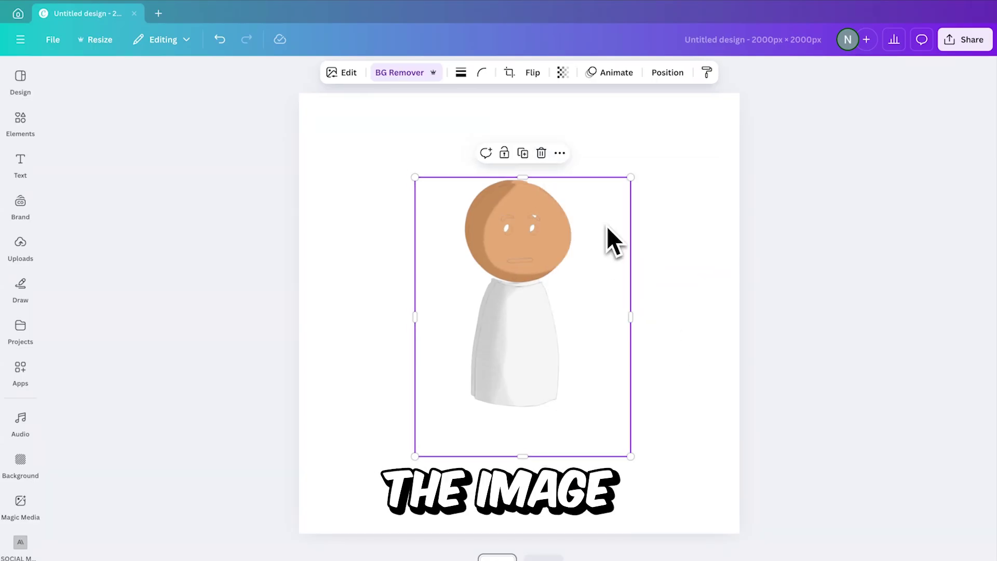
{"action": "left_click_drag", "start_coordinate": [553, 247], "coordinate": [550, 243]}
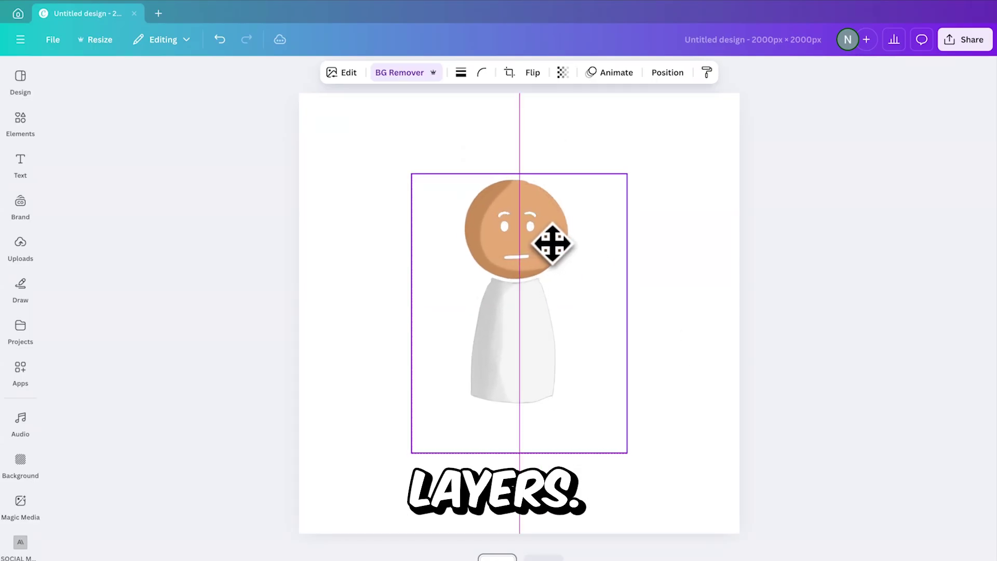
{"action": "left_click_drag", "start_coordinate": [522, 444], "coordinate": [538, 277]}
Step: Crop the lower image to the body and nudge it up under the head
{"action": "left_click", "coordinate": [609, 351]}
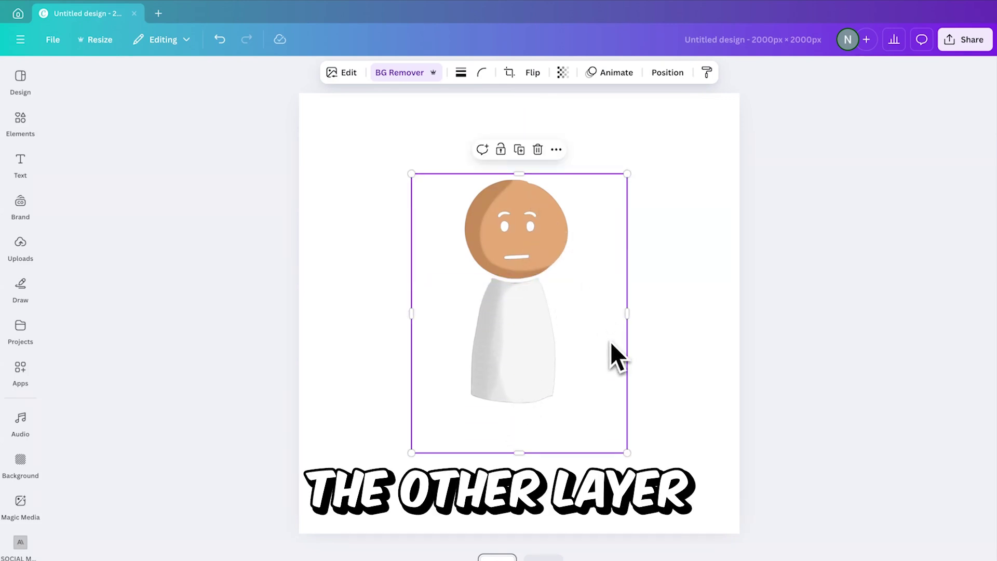
{"action": "left_click_drag", "start_coordinate": [530, 174], "coordinate": [534, 277]}
{"action": "left_click", "coordinate": [790, 379]}
{"action": "left_click_drag", "start_coordinate": [537, 397], "coordinate": [536, 391]}
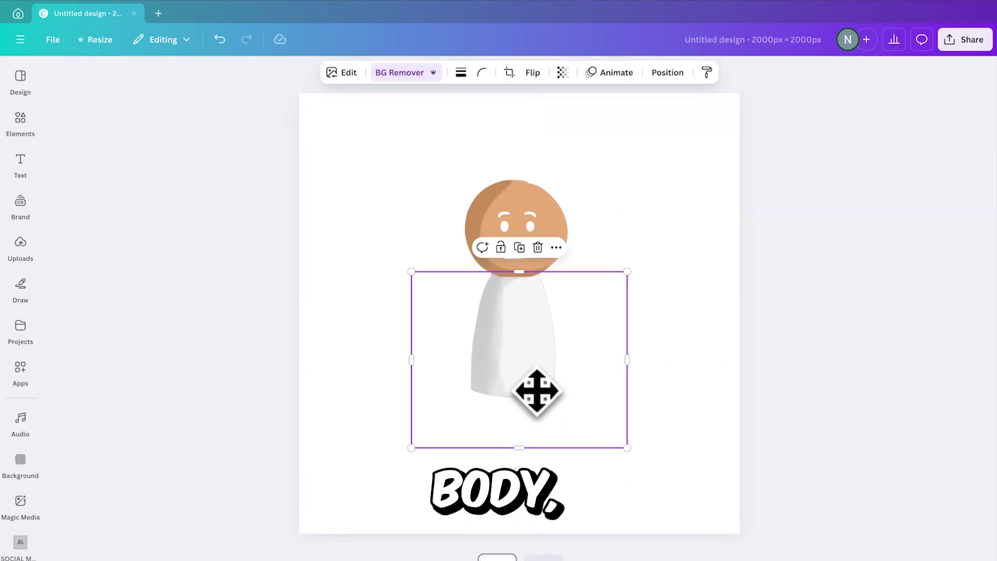
{"action": "left_click", "coordinate": [674, 318]}
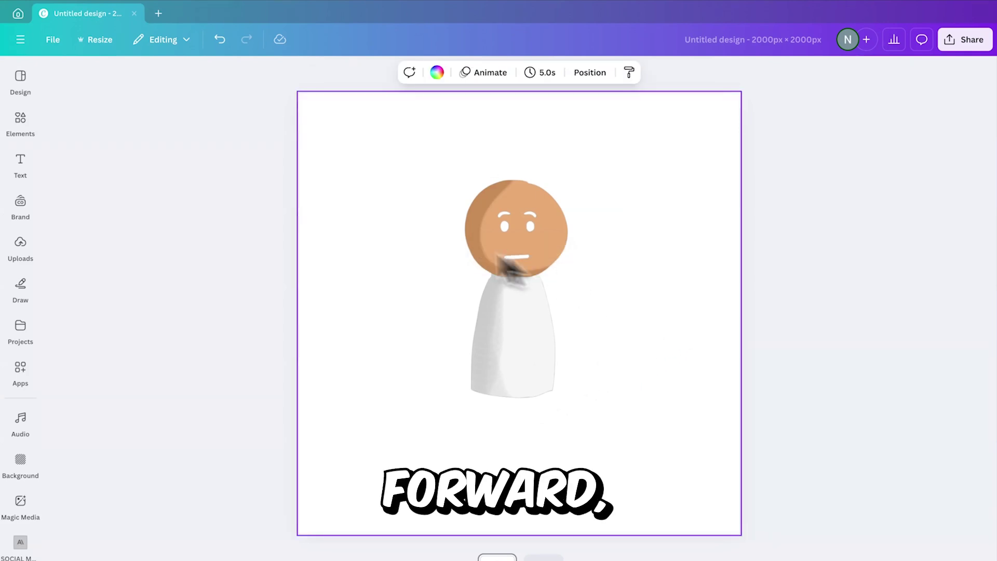
Step: Add a square coloured with the head's tan skin tone and fit it over the head
{"action": "left_click", "coordinate": [20, 121]}
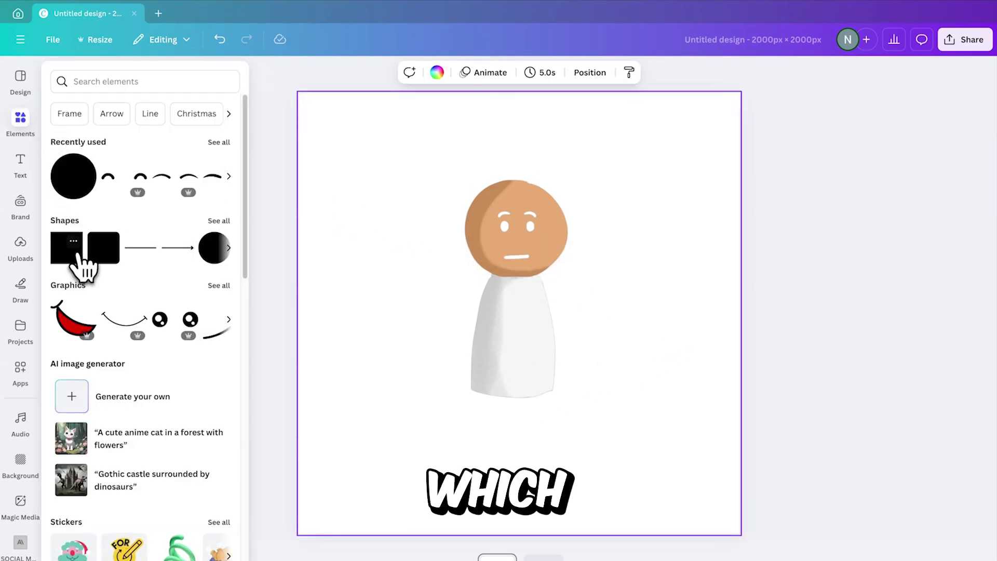
{"action": "left_click", "coordinate": [78, 262]}
{"action": "left_click", "coordinate": [266, 73]}
{"action": "left_click", "coordinate": [65, 165]}
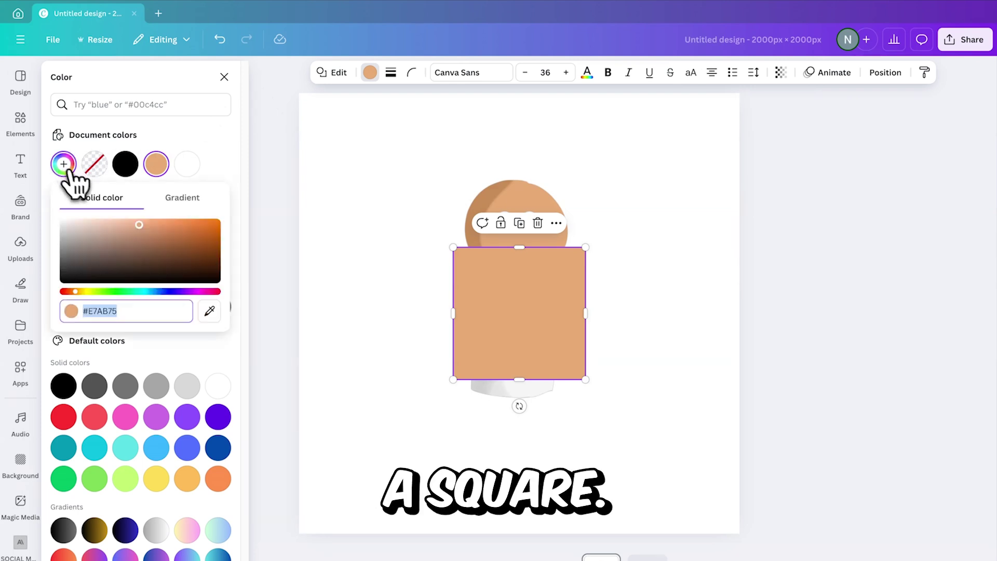
{"action": "left_click", "coordinate": [209, 310]}
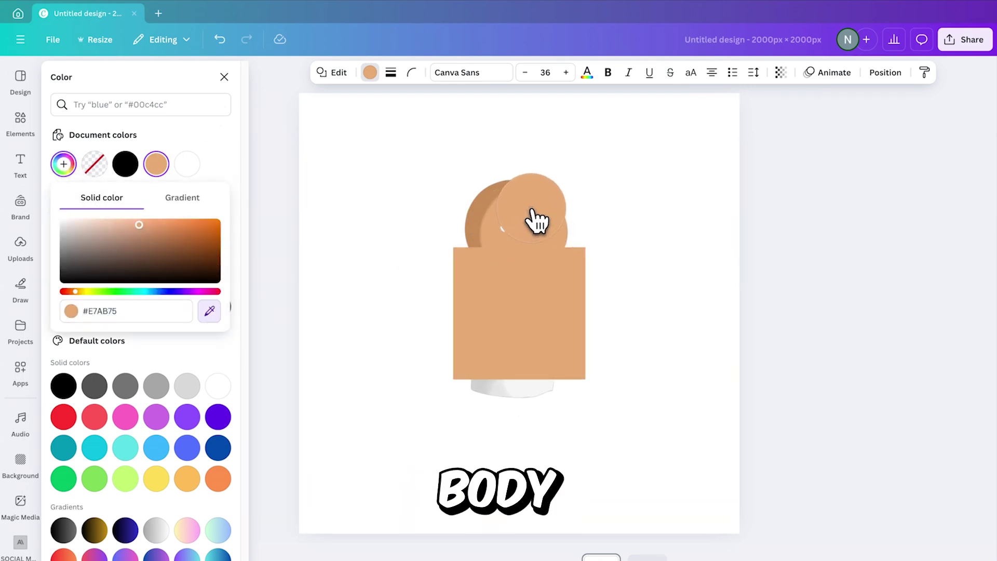
{"action": "left_click", "coordinate": [537, 221]}
{"action": "left_click_drag", "start_coordinate": [548, 270], "coordinate": [536, 245]}
{"action": "left_click_drag", "start_coordinate": [520, 305], "coordinate": [537, 218]}
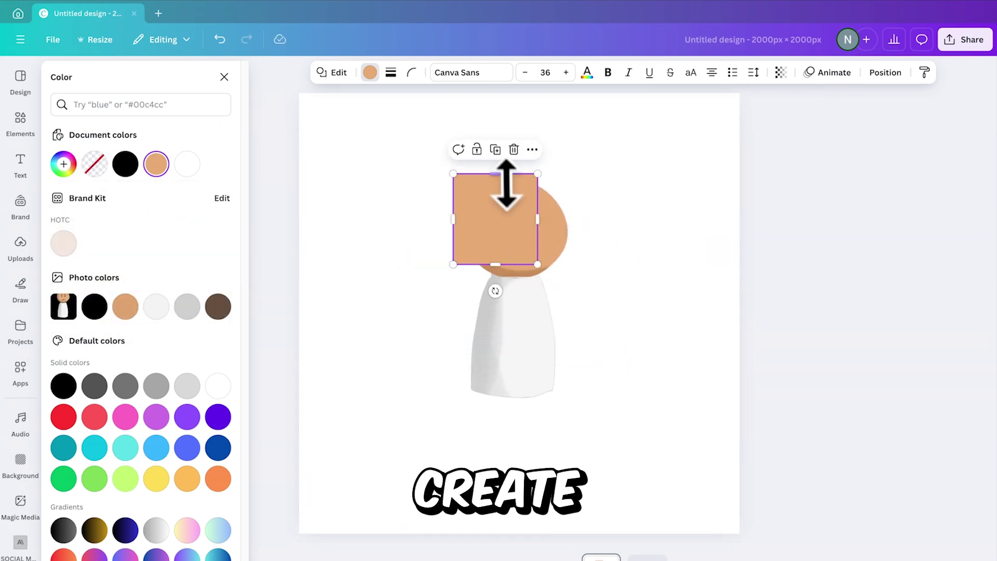
{"action": "left_click_drag", "start_coordinate": [507, 185], "coordinate": [506, 207]}
{"action": "left_click_drag", "start_coordinate": [453, 231], "coordinate": [501, 227]}
{"action": "left_click_drag", "start_coordinate": [516, 263], "coordinate": [516, 252]}
{"action": "left_click", "coordinate": [645, 221]}
Step: Add a circle with transparent fill and a solid black border
{"action": "left_click", "coordinate": [21, 123]}
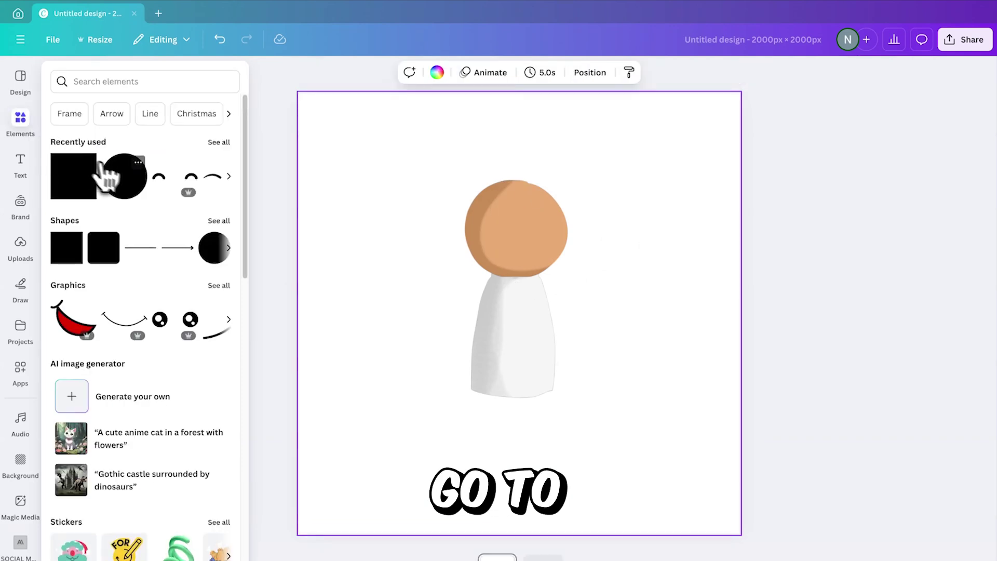
{"action": "left_click", "coordinate": [110, 172]}
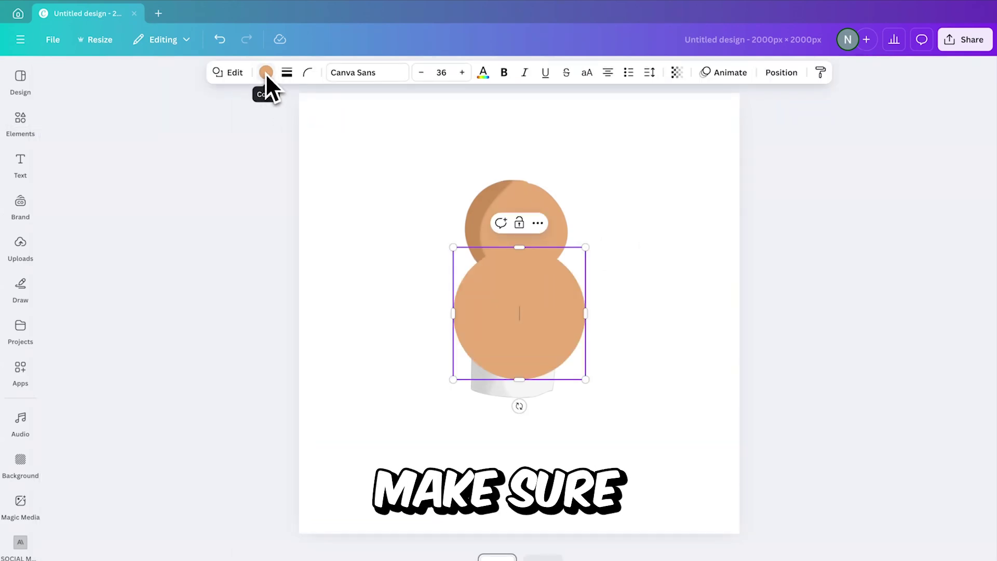
{"action": "left_click", "coordinate": [266, 73]}
{"action": "left_click", "coordinate": [94, 164]}
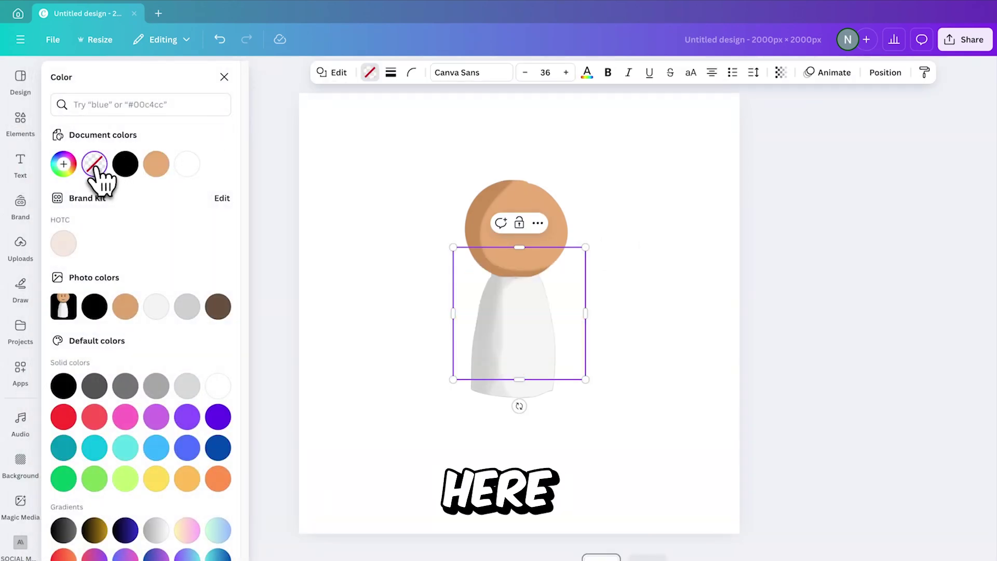
{"action": "left_click", "coordinate": [391, 73]}
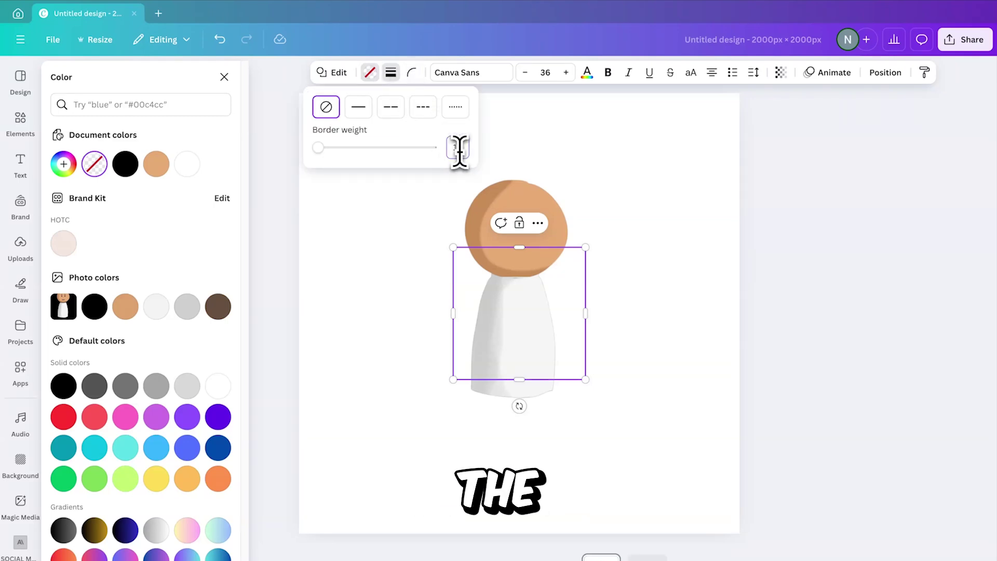
{"action": "type", "text": "10"}
Step: Fit the circle over the head and thicken its outline to weight 20
{"action": "left_click_drag", "start_coordinate": [508, 282], "coordinate": [507, 213]}
{"action": "left_click_drag", "start_coordinate": [519, 311], "coordinate": [519, 276]}
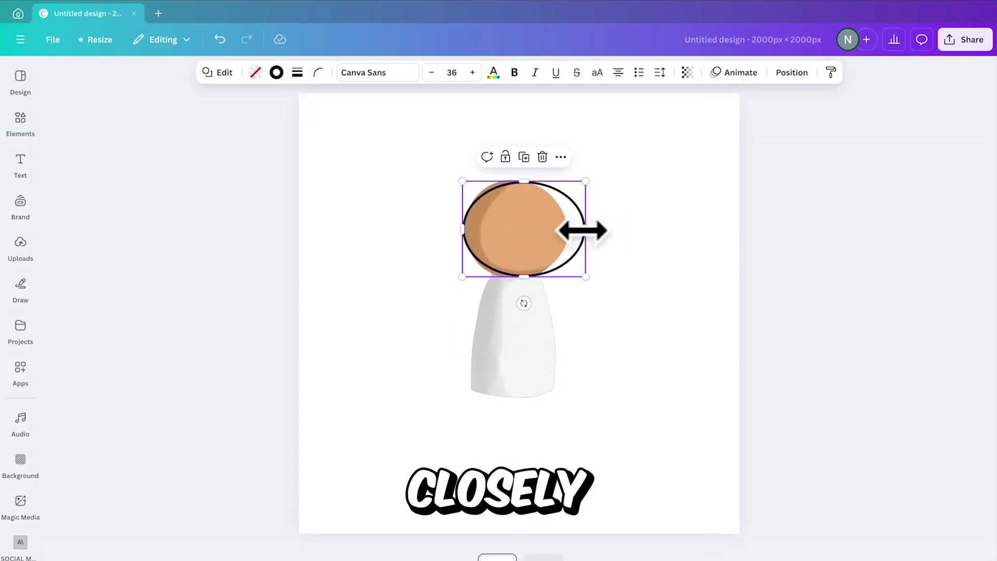
{"action": "left_click_drag", "start_coordinate": [585, 229], "coordinate": [568, 229]}
{"action": "left_click_drag", "start_coordinate": [515, 275], "coordinate": [516, 280]}
{"action": "left_click", "coordinate": [381, 72]}
{"action": "left_click", "coordinate": [401, 72]}
{"action": "left_click_drag", "start_coordinate": [232, 147], "coordinate": [250, 148]}
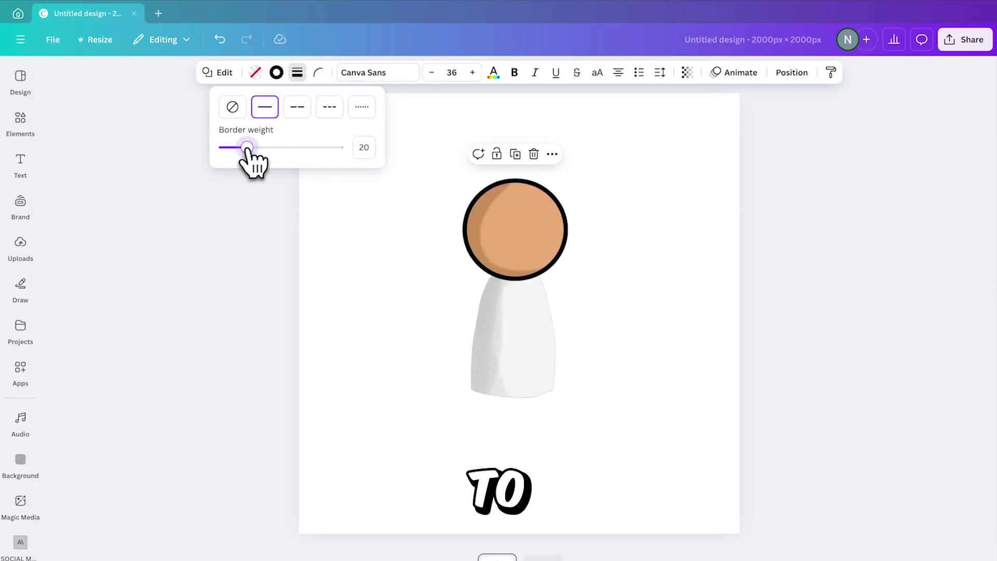
{"action": "left_click", "coordinate": [515, 276]}
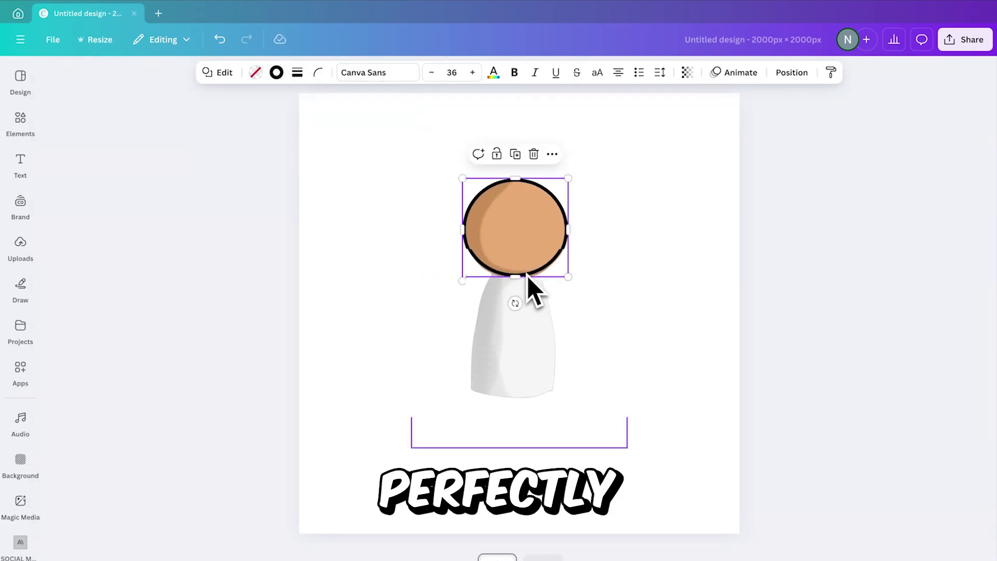
Step: Undo the last few changes to the circle's shape and deselect it
{"action": "left_click", "coordinate": [570, 259]}
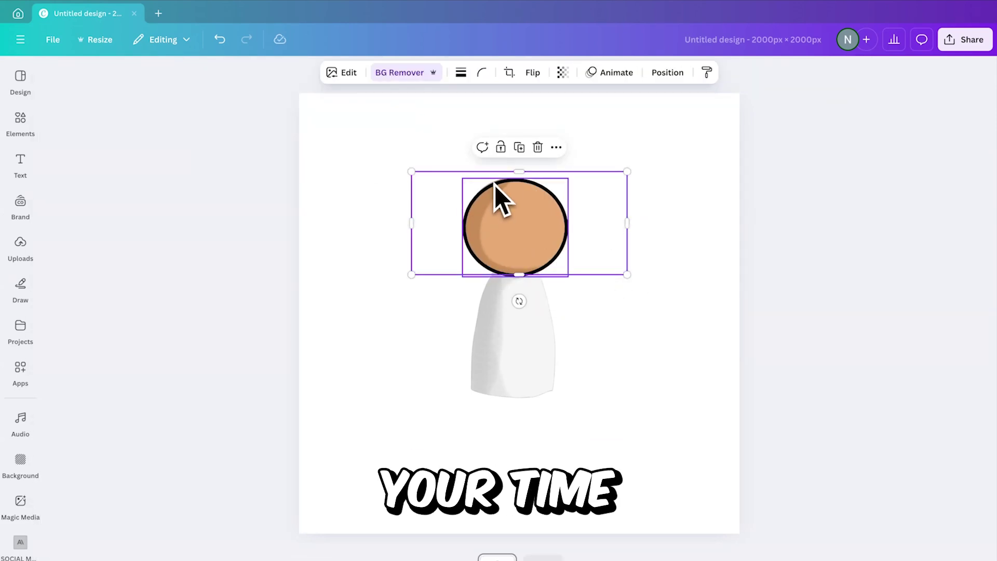
{"action": "left_click", "coordinate": [541, 227]}
{"action": "scroll", "coordinate": [556, 284], "scroll_direction": "down", "scroll_amount": 3}
{"action": "scroll", "coordinate": [556, 285], "scroll_direction": "up", "scroll_amount": 5}
{"action": "left_click", "coordinate": [227, 43]}
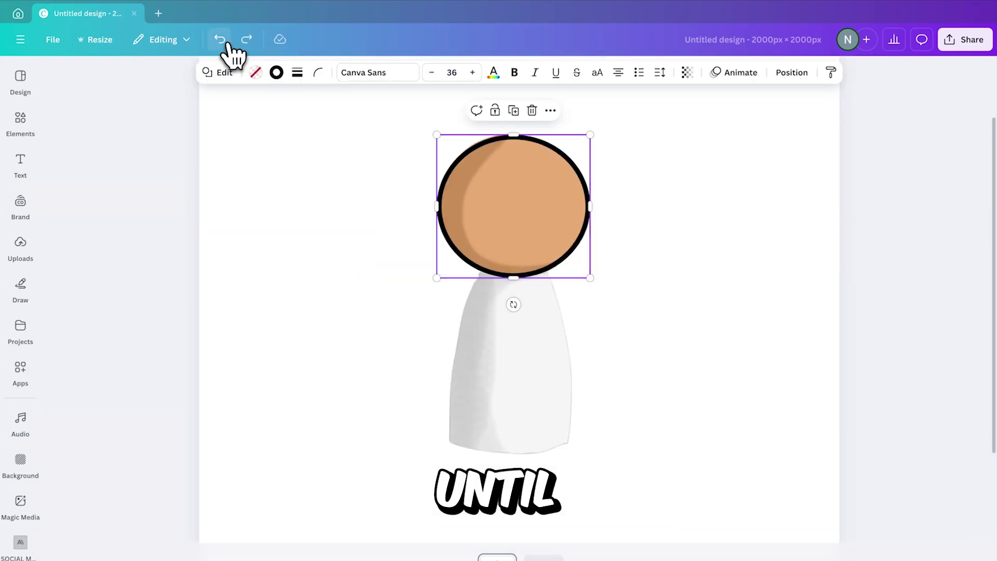
{"action": "left_click", "coordinate": [227, 43]}
{"action": "left_click", "coordinate": [727, 293]}
{"action": "scroll", "coordinate": [730, 296], "scroll_direction": "down", "scroll_amount": 3}
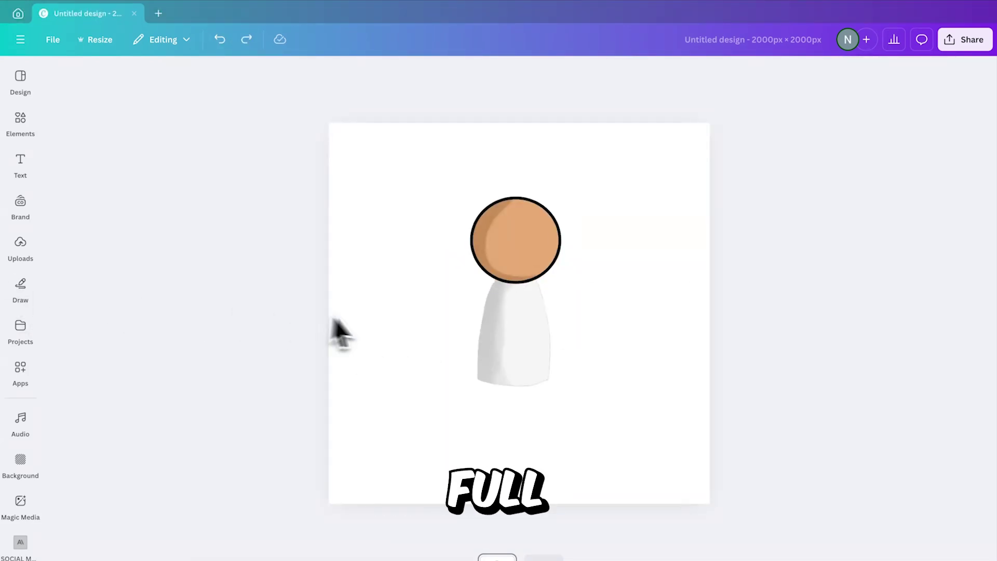
Step: Draw black marker strokes along the body's bottom and right side
{"action": "left_click", "coordinate": [21, 285]}
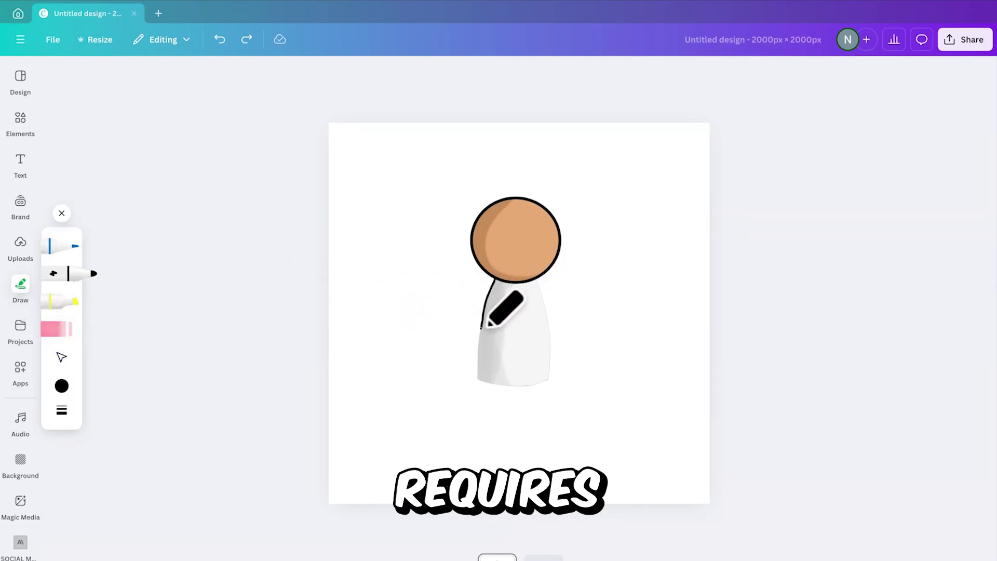
{"action": "left_click_drag", "start_coordinate": [480, 379], "coordinate": [534, 387]}
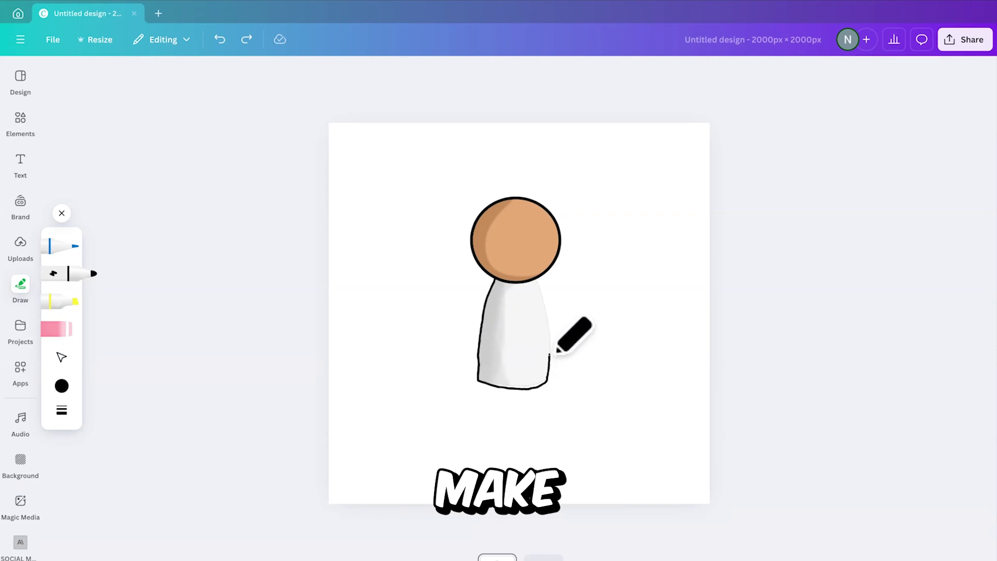
{"action": "left_click_drag", "start_coordinate": [554, 313], "coordinate": [546, 284]}
{"action": "left_click", "coordinate": [61, 213]}
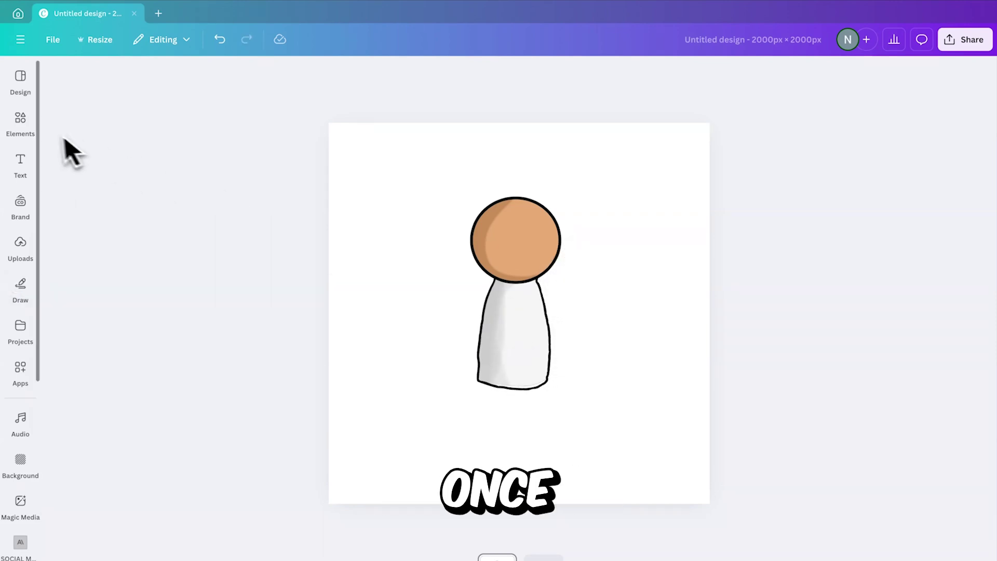
Step: Add black lines with adjusted weight and rotate them into slanted arms and legs
{"action": "left_click", "coordinate": [20, 119]}
{"action": "left_click", "coordinate": [140, 248]}
{"action": "left_click", "coordinate": [232, 285]}
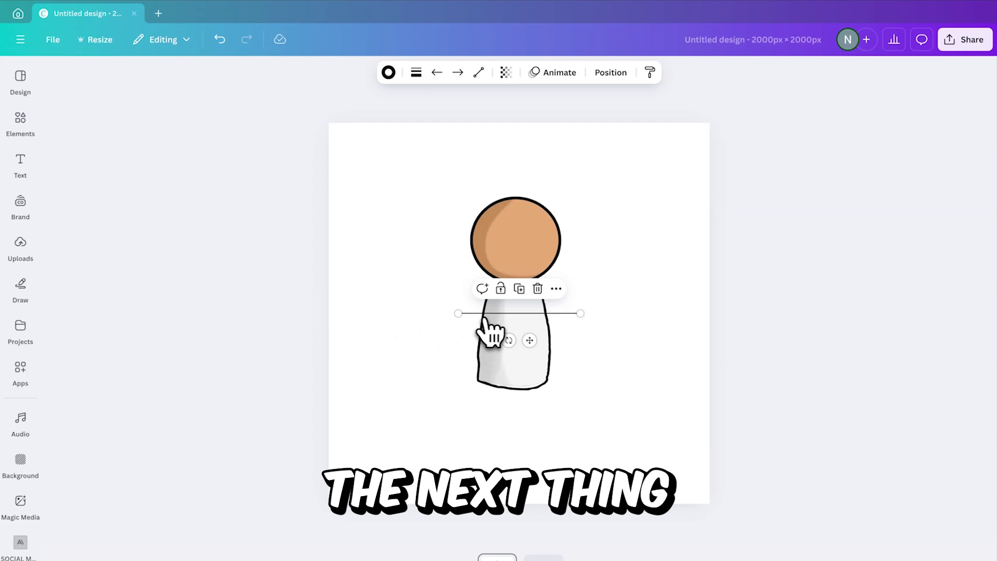
{"action": "left_click", "coordinate": [416, 73]}
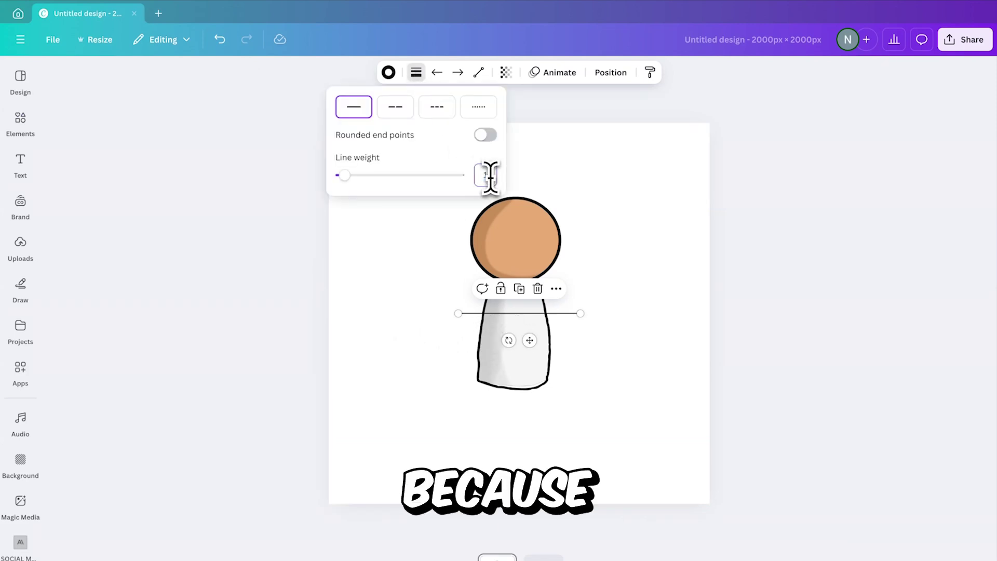
{"action": "left_click_drag", "start_coordinate": [508, 341], "coordinate": [559, 335]}
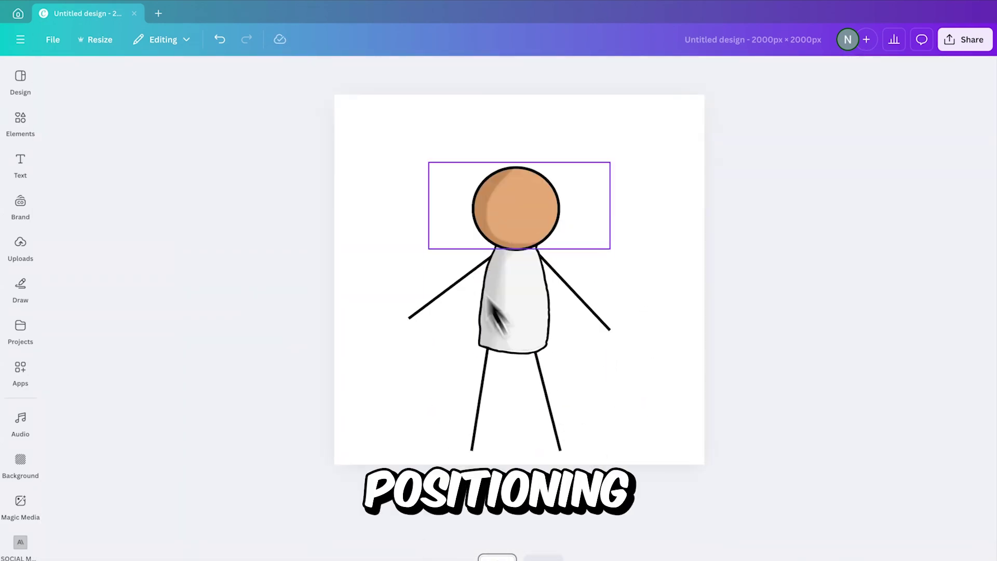
Step: Group all the stick figure's parts and move the group up the page
{"action": "left_click_drag", "start_coordinate": [405, 152], "coordinate": [626, 452]}
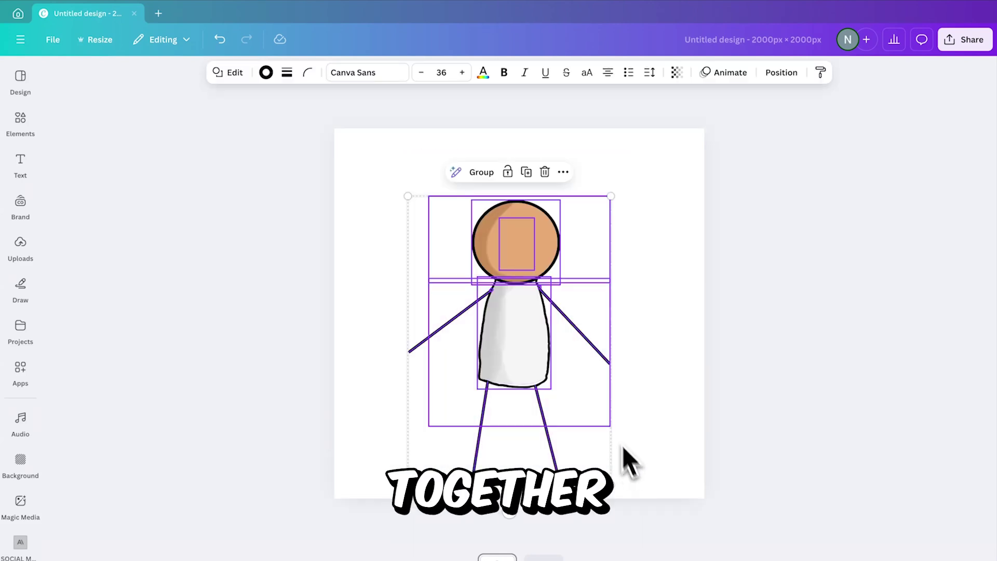
{"action": "left_click", "coordinate": [487, 176]}
{"action": "left_click_drag", "start_coordinate": [521, 291], "coordinate": [531, 269]}
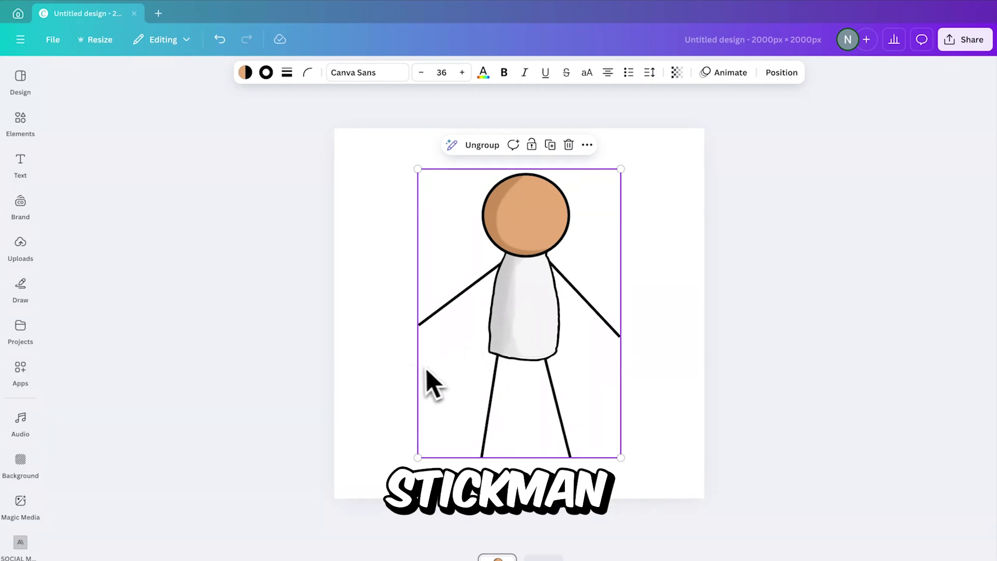
{"action": "left_click", "coordinate": [397, 369]}
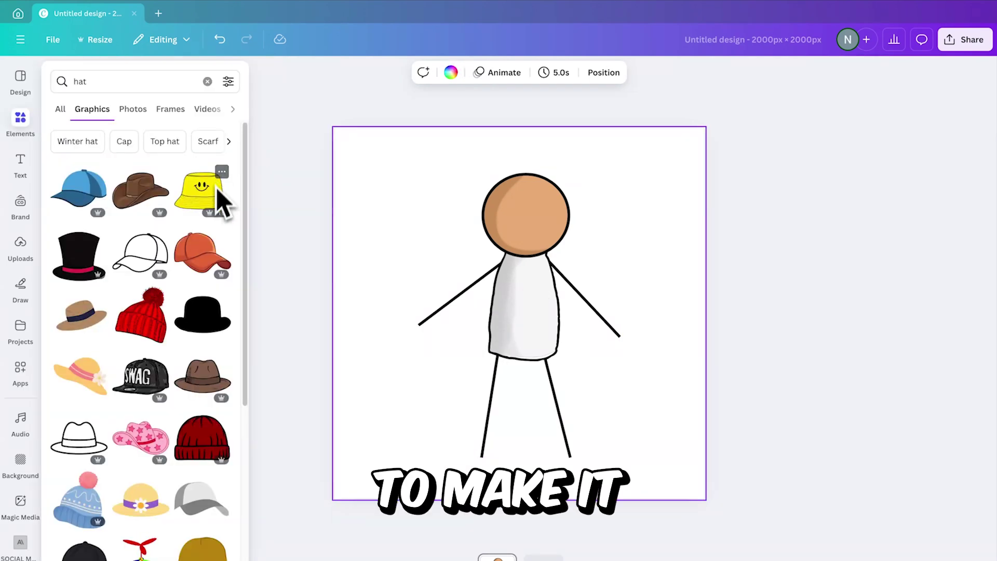
Step: Fit the red cap onto the stickman's head and open the PNG download settings
{"action": "scroll", "coordinate": [207, 234], "scroll_direction": "down", "scroll_amount": 6}
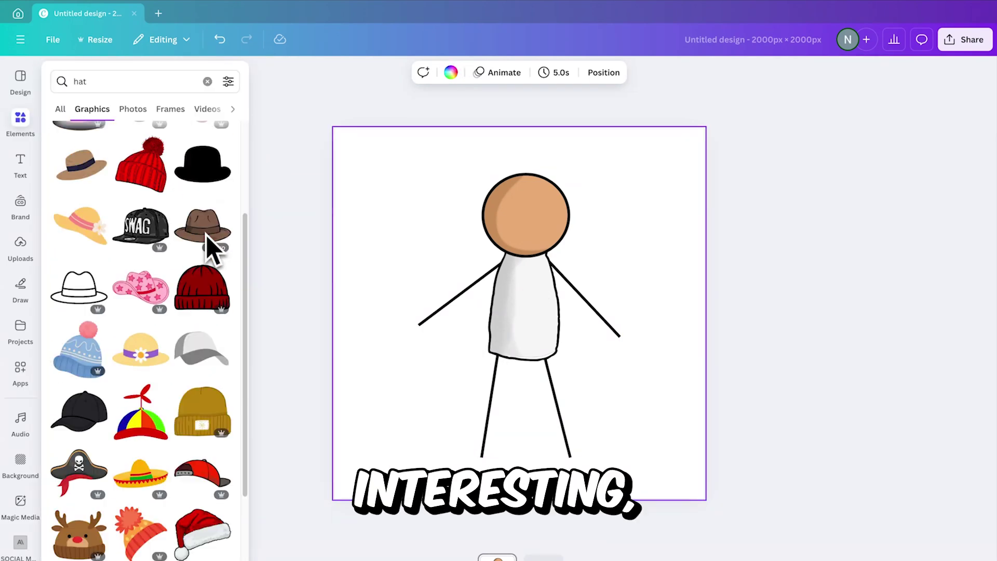
{"action": "left_click", "coordinate": [215, 306]}
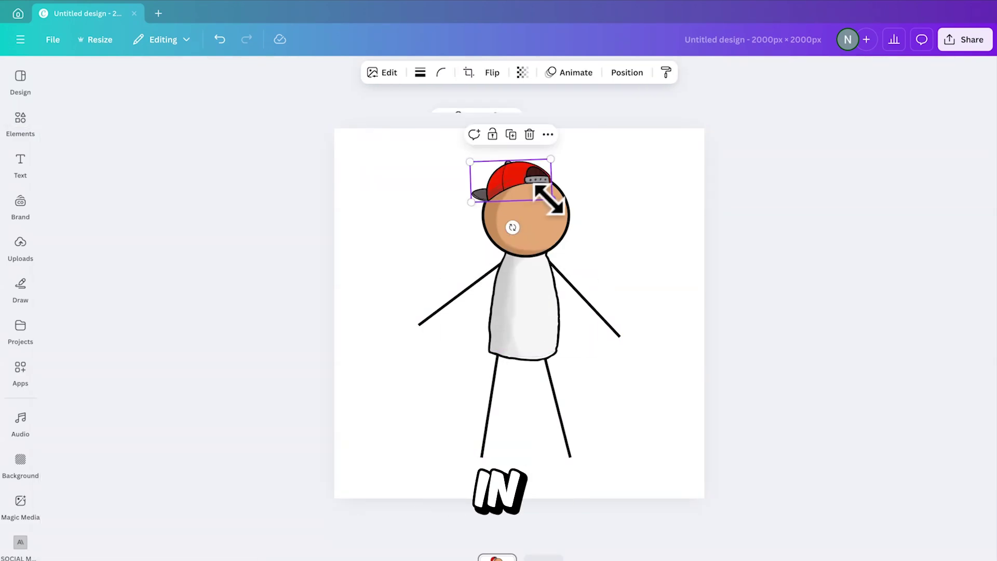
{"action": "left_click_drag", "start_coordinate": [547, 196], "coordinate": [552, 205]}
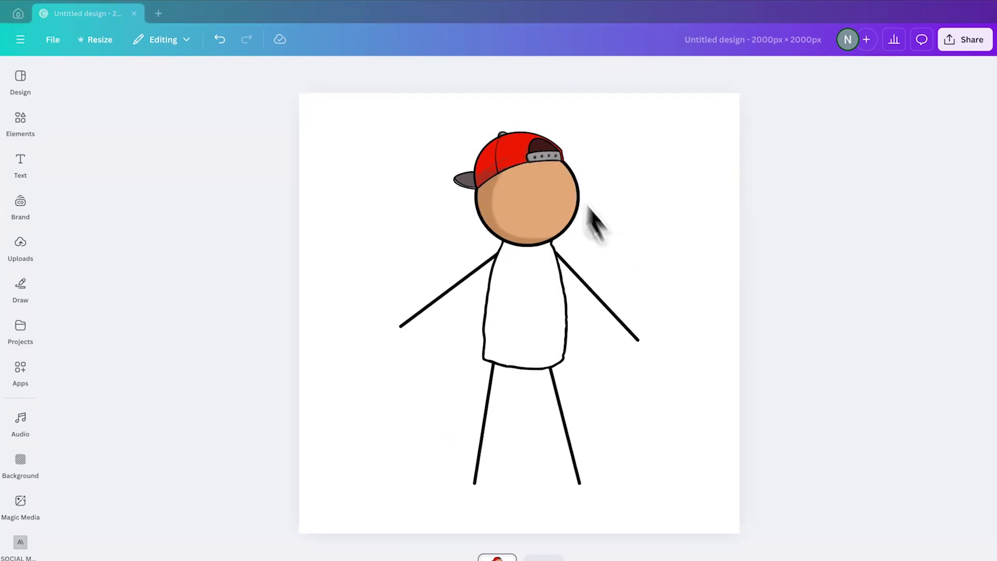
{"action": "left_click", "coordinate": [53, 41]}
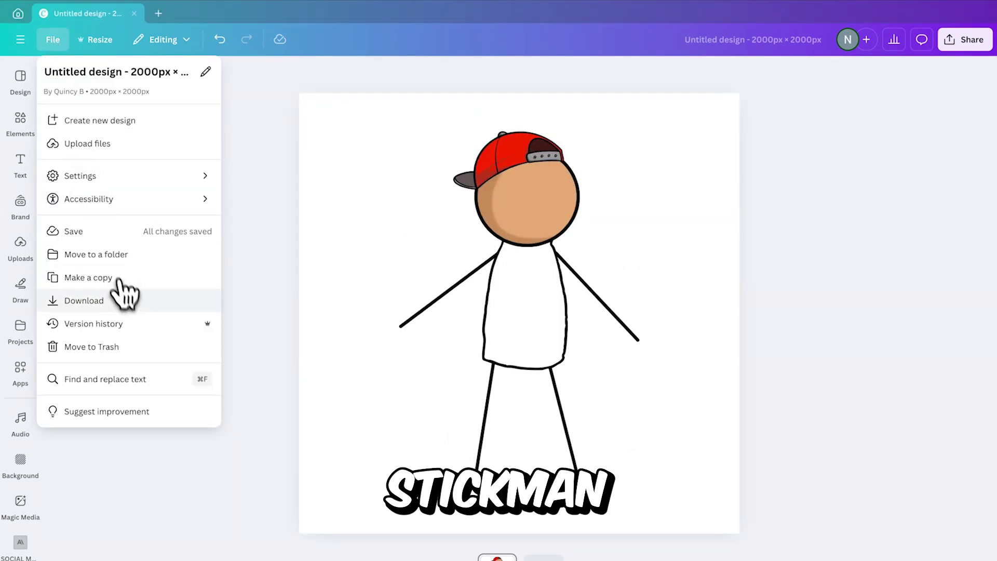
{"action": "left_click", "coordinate": [123, 299]}
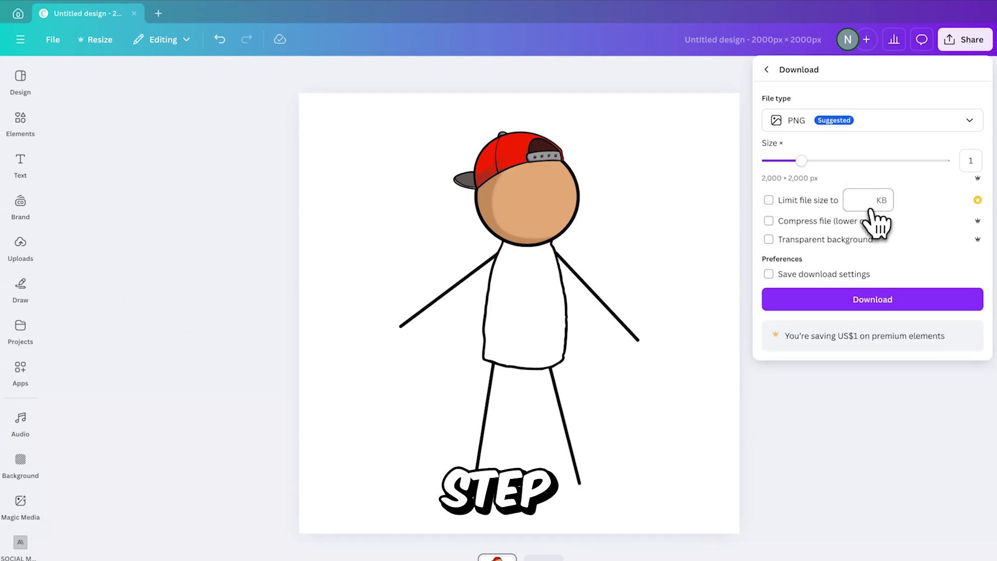
Step: Download the design as PNG and open aistickyman.png for editing
{"action": "left_click", "coordinate": [904, 301]}
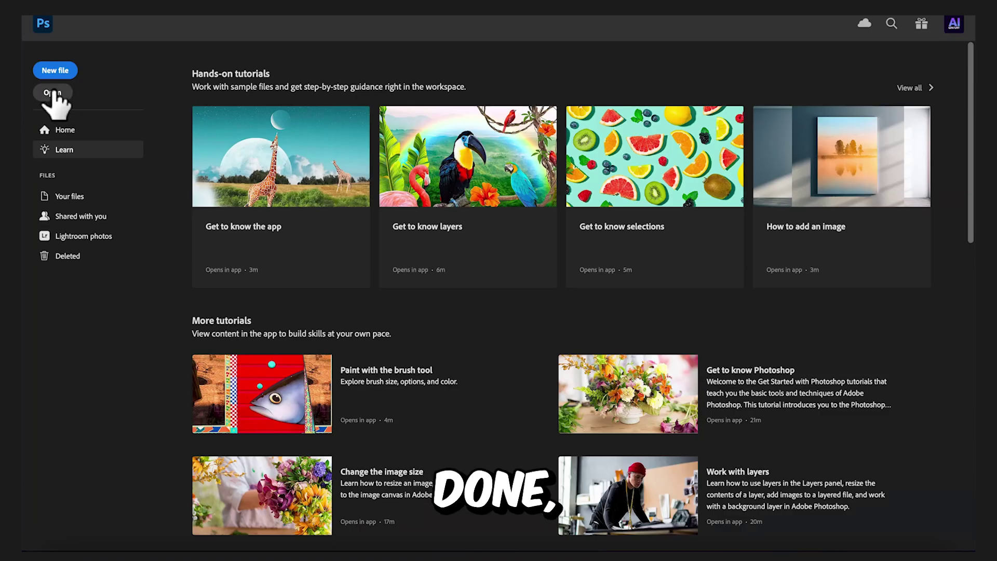
{"action": "left_click", "coordinate": [54, 94]}
{"action": "left_click", "coordinate": [384, 155]}
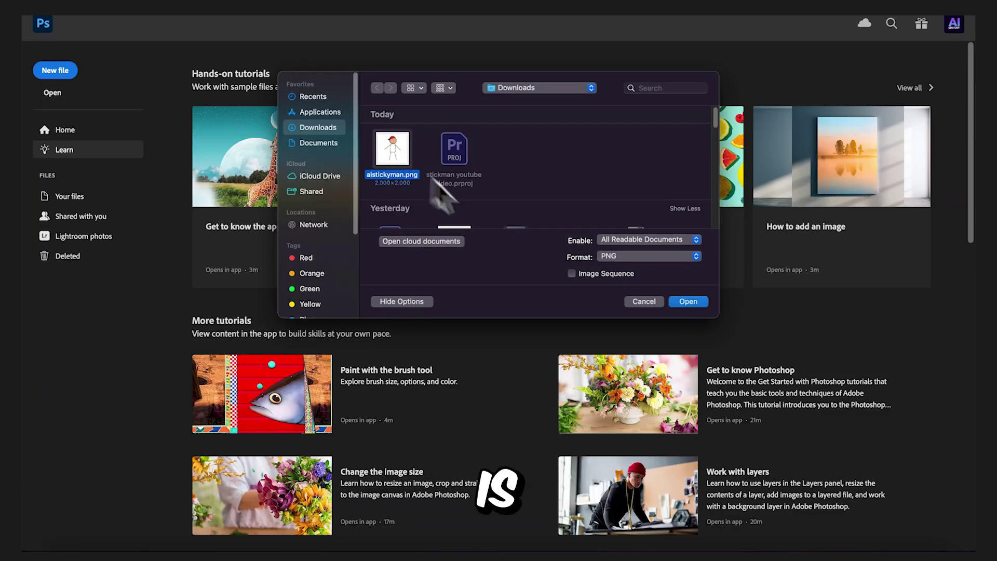
{"action": "left_click", "coordinate": [686, 303]}
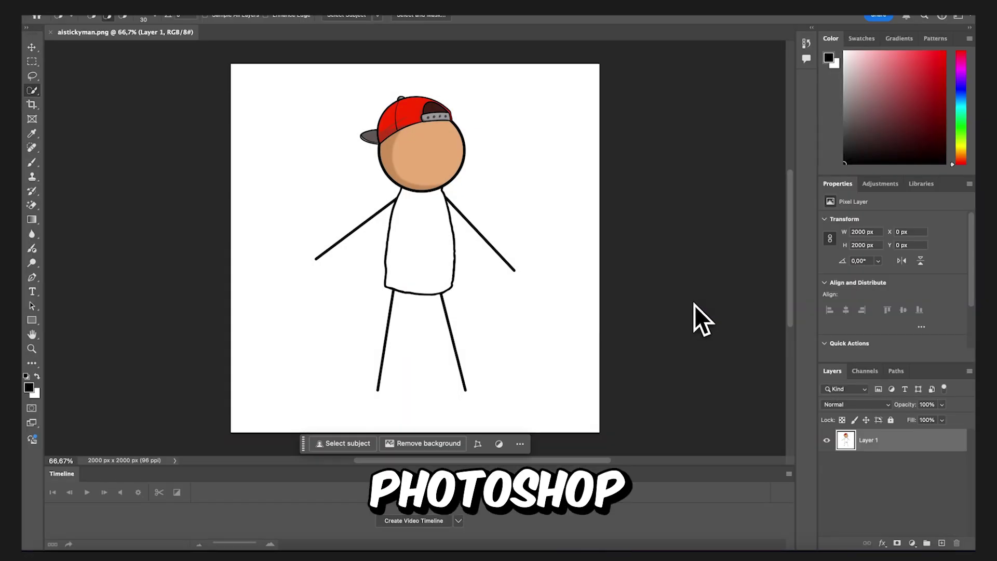
Step: Select the shirt, mask a new group to it, and preview a purple solid fill
{"action": "right_click", "coordinate": [41, 93]}
{"action": "left_click", "coordinate": [74, 104]}
{"action": "left_click", "coordinate": [419, 229]}
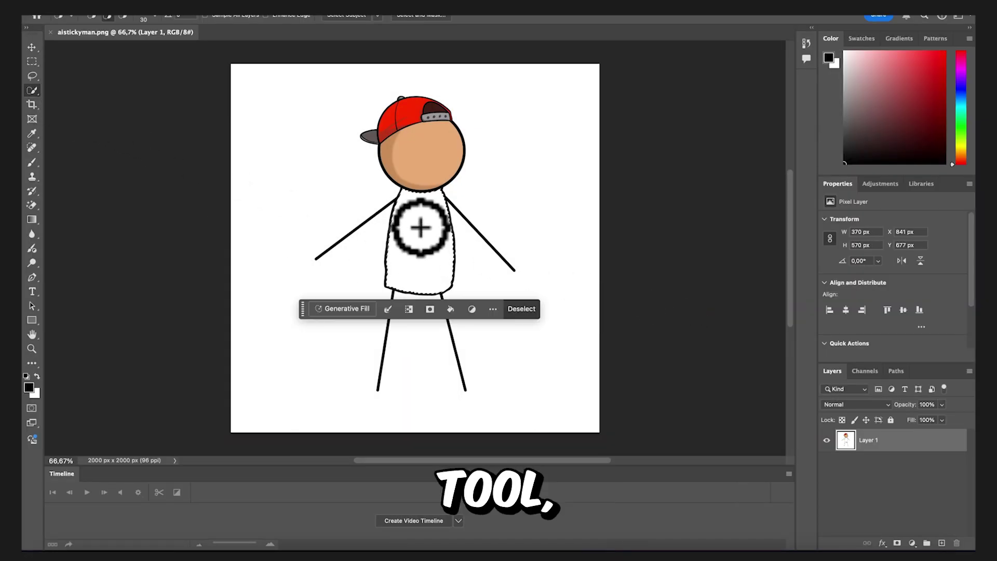
{"action": "left_click", "coordinate": [928, 543]}
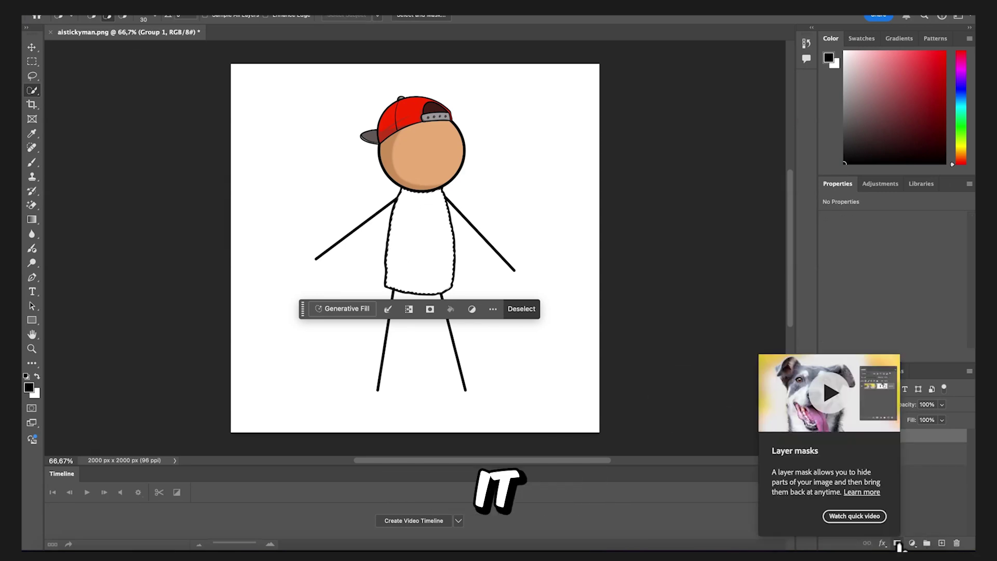
{"action": "left_click", "coordinate": [897, 543]}
{"action": "left_click", "coordinate": [912, 544]}
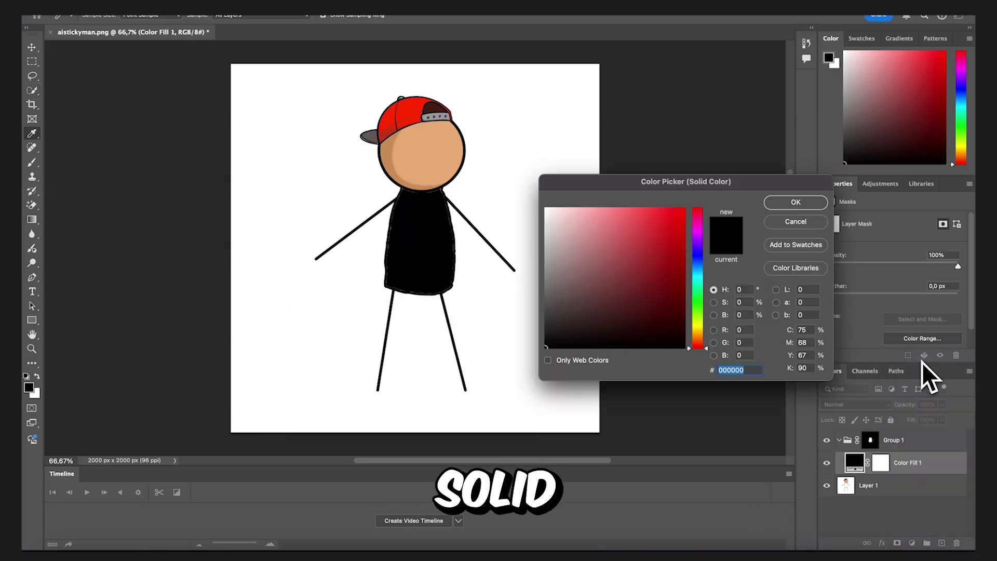
{"action": "left_click_drag", "start_coordinate": [618, 239], "coordinate": [685, 208]}
{"action": "left_click_drag", "start_coordinate": [698, 209], "coordinate": [698, 237]}
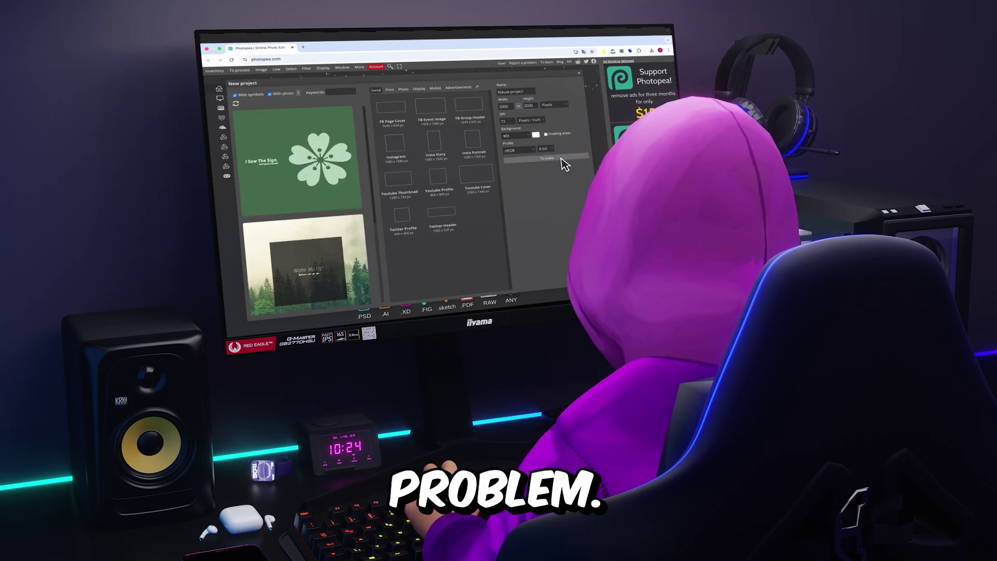
Step: Open the stickman drawing in a new project and magic-wand select its shirt
{"action": "left_click", "coordinate": [561, 159]}
{"action": "left_click", "coordinate": [215, 71]}
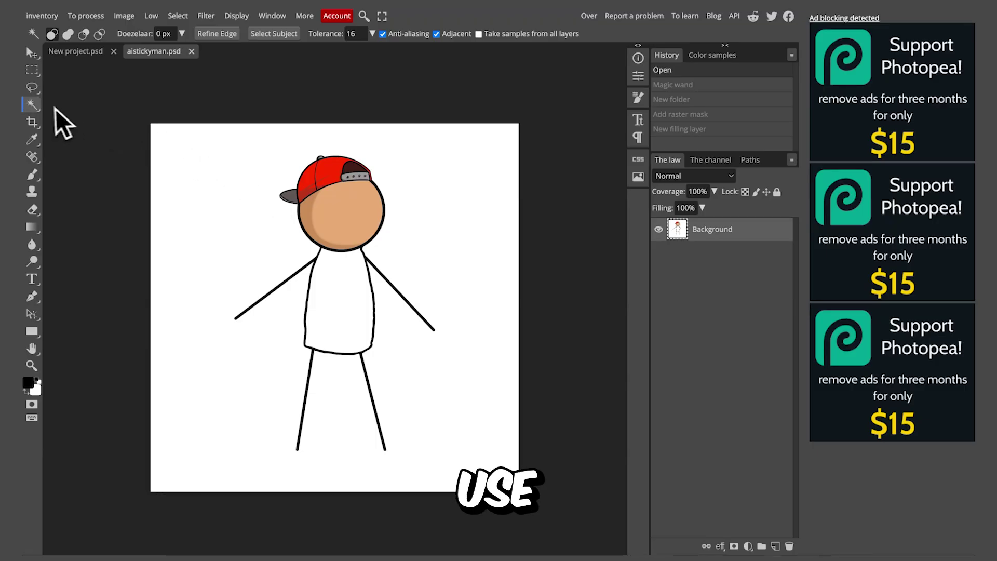
{"action": "right_click", "coordinate": [33, 106]}
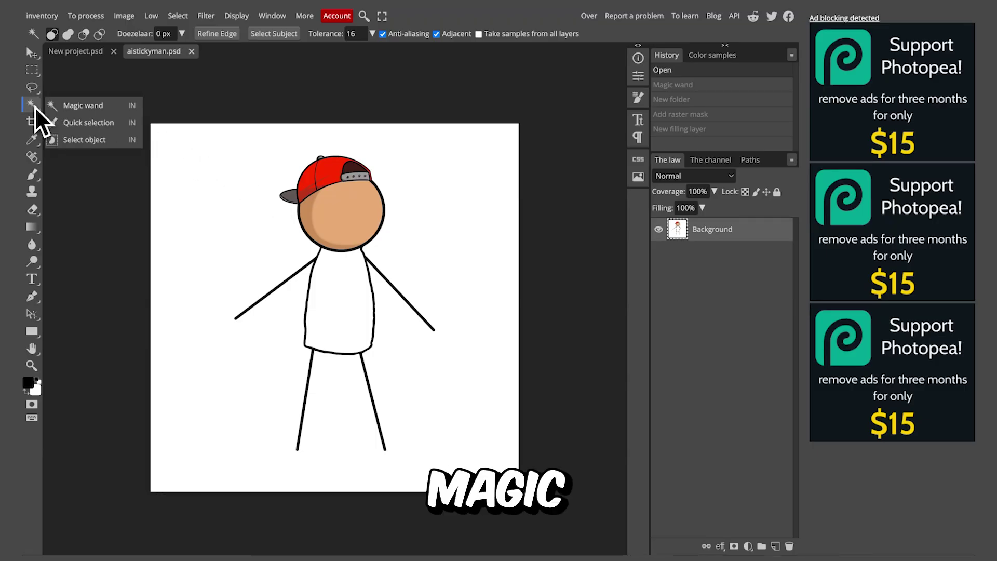
{"action": "left_click", "coordinate": [79, 105]}
{"action": "left_click", "coordinate": [315, 284]}
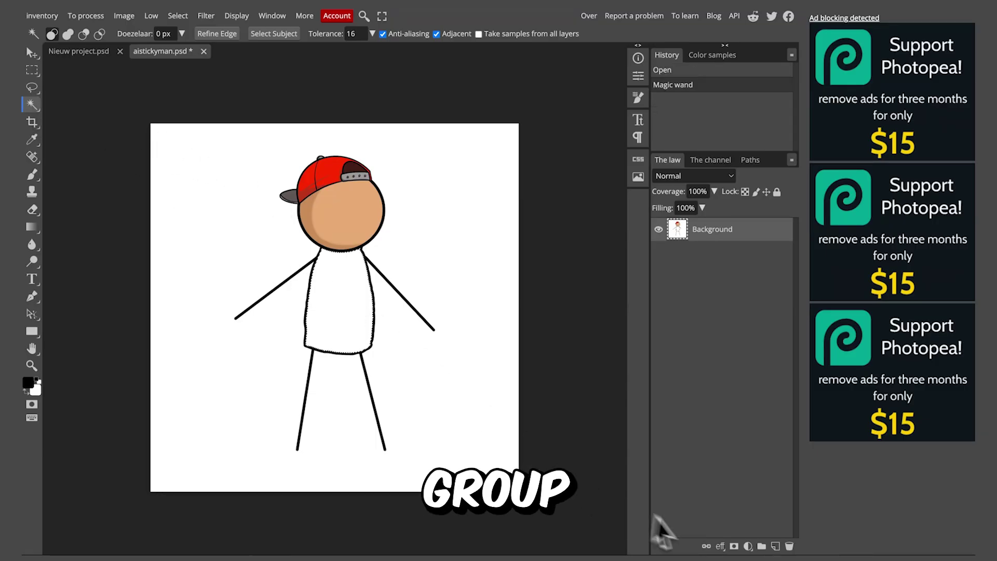
Step: Mask a new folder to the shirt and add a red solid colour fill
{"action": "left_click", "coordinate": [762, 546]}
{"action": "left_click", "coordinate": [733, 546]}
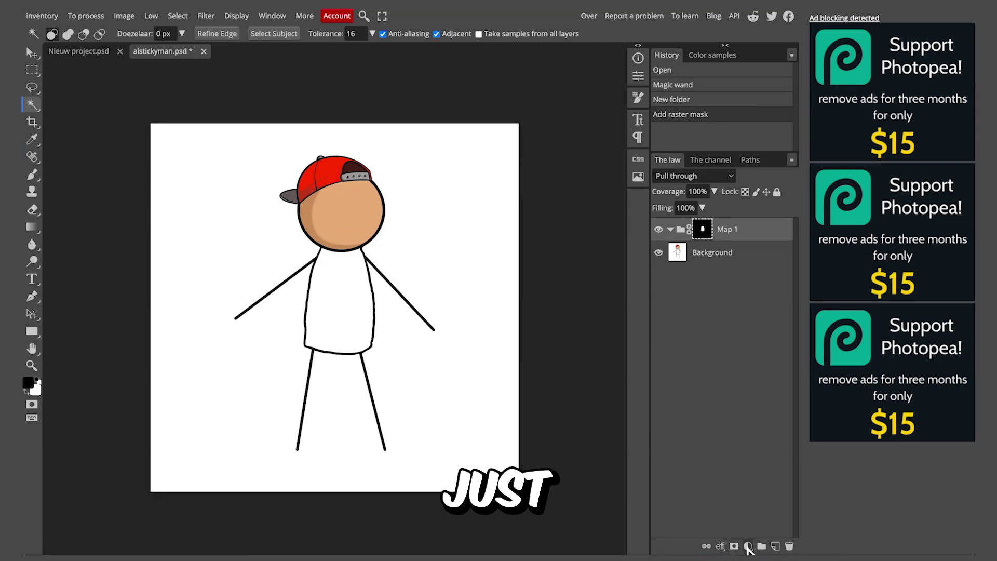
{"action": "left_click", "coordinate": [748, 546]}
{"action": "left_click", "coordinate": [750, 187]}
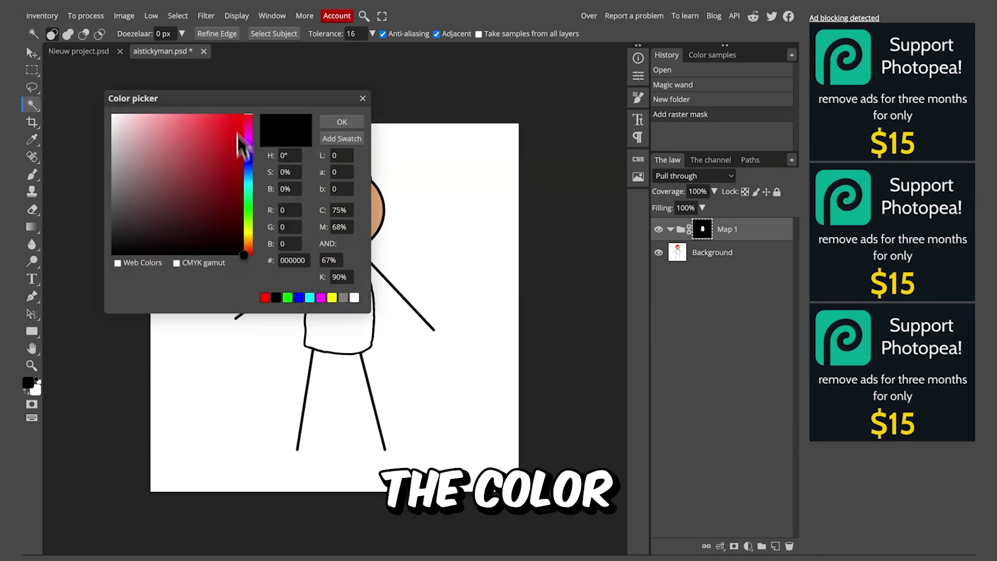
{"action": "left_click", "coordinate": [242, 120]}
{"action": "left_click", "coordinate": [341, 122]}
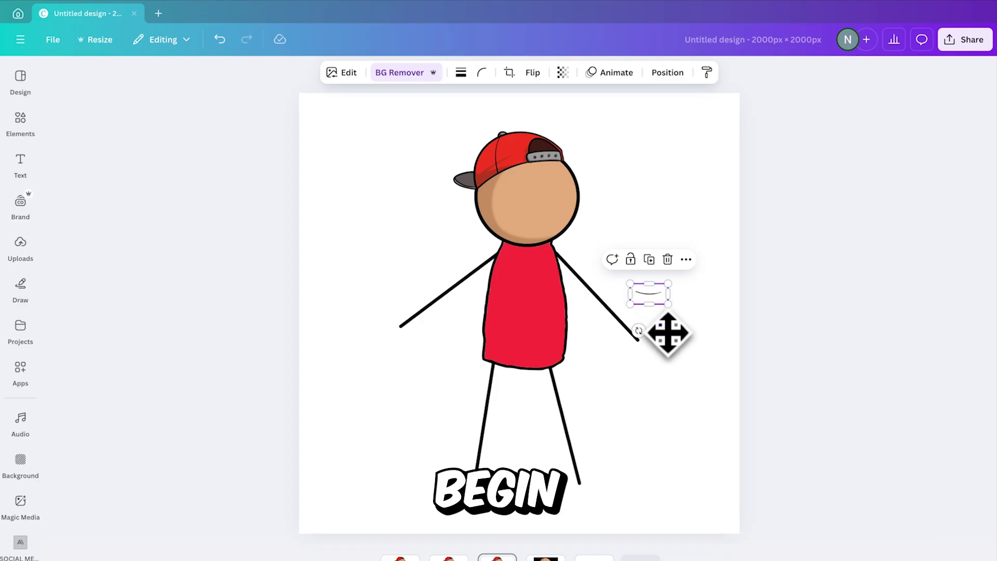
Step: Move the mouth onto the face and paste a pair of eyes above it
{"action": "left_click_drag", "start_coordinate": [665, 334], "coordinate": [561, 267]}
{"action": "left_click", "coordinate": [597, 260]}
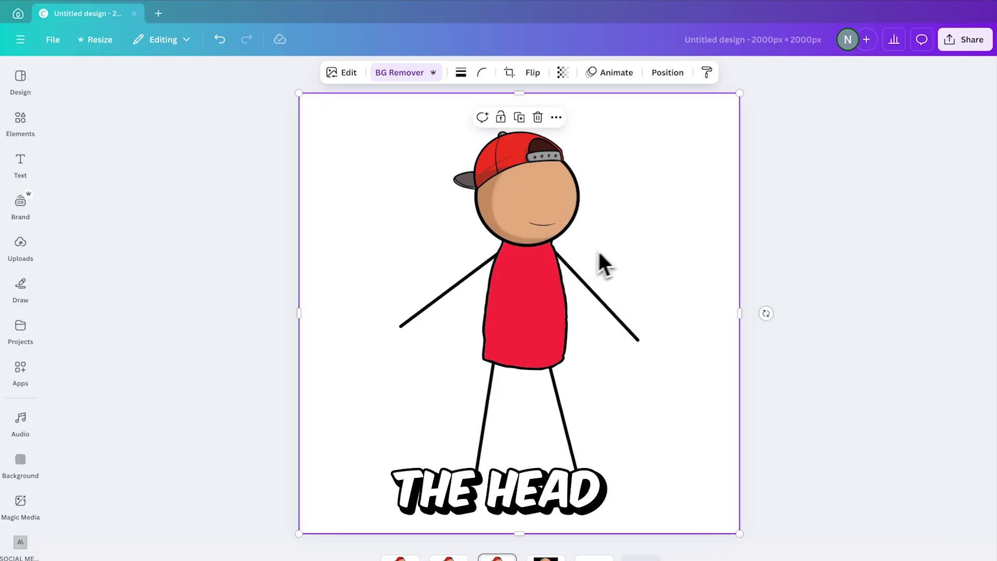
{"action": "key", "text": "ctrl+v"}
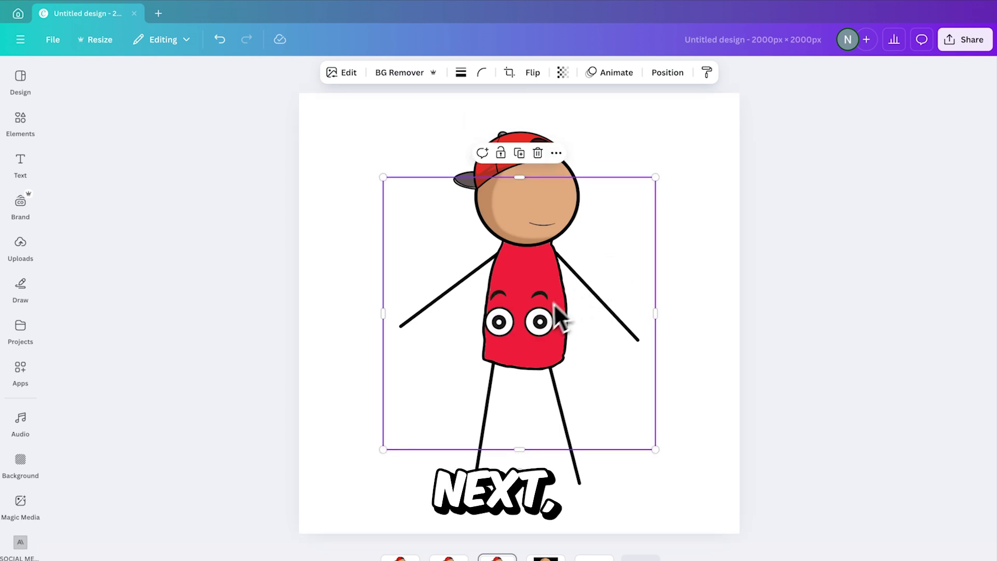
{"action": "left_click_drag", "start_coordinate": [553, 304], "coordinate": [583, 180]}
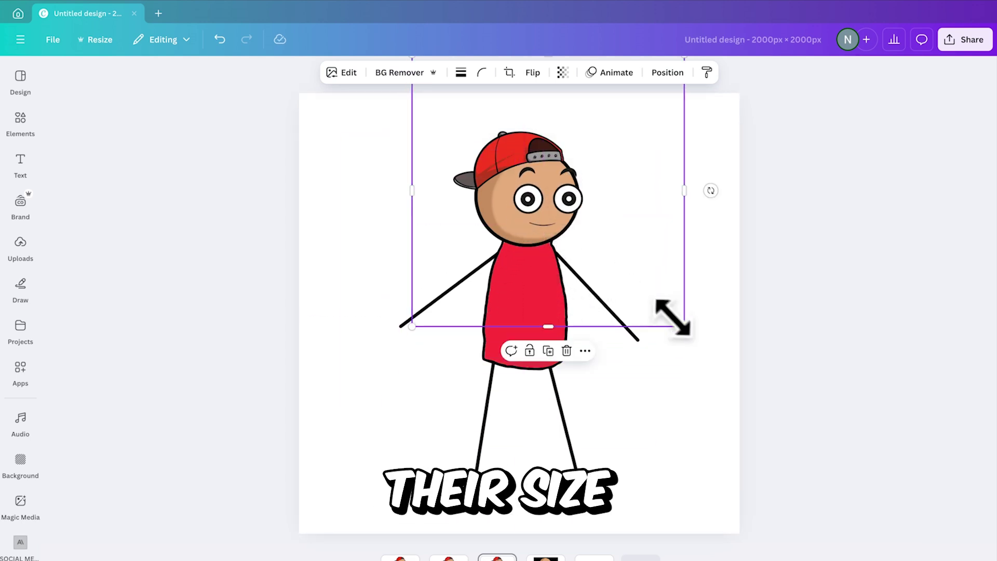
Step: Shrink and position the eyes on the face, then open the Meta Animated Drawings site
{"action": "left_click_drag", "start_coordinate": [673, 318], "coordinate": [581, 276]}
{"action": "left_click_drag", "start_coordinate": [525, 198], "coordinate": [564, 242]}
{"action": "left_click_drag", "start_coordinate": [635, 282], "coordinate": [630, 282]}
{"action": "left_click_drag", "start_coordinate": [542, 213], "coordinate": [545, 216]}
{"action": "left_click", "coordinate": [690, 148]}
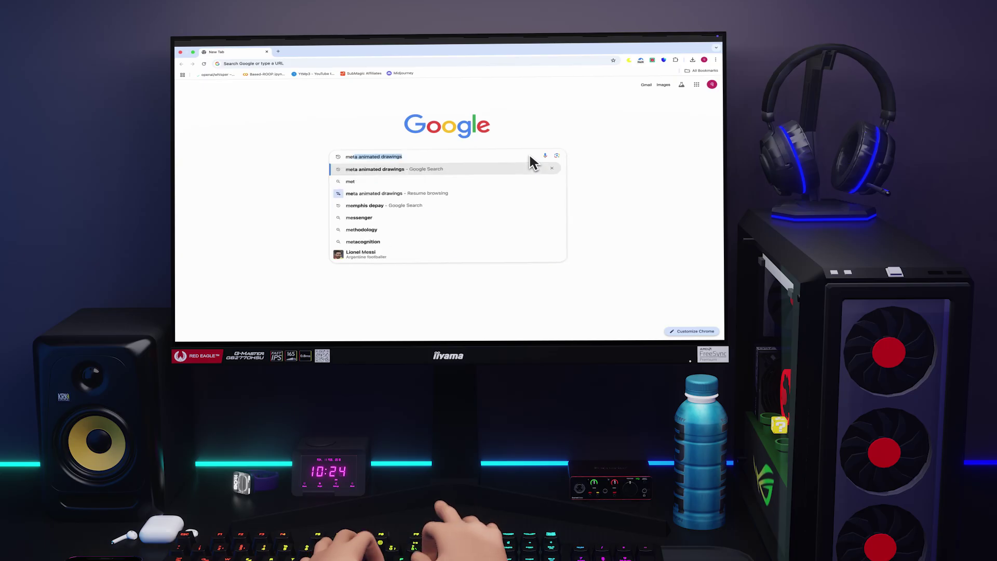
{"action": "key", "text": "Return"}
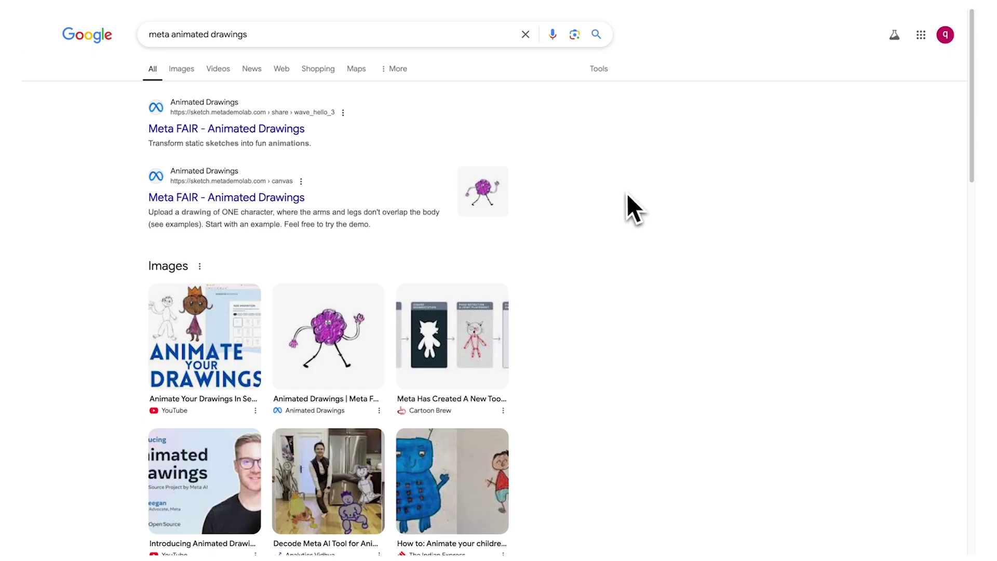
{"action": "left_click", "coordinate": [293, 129]}
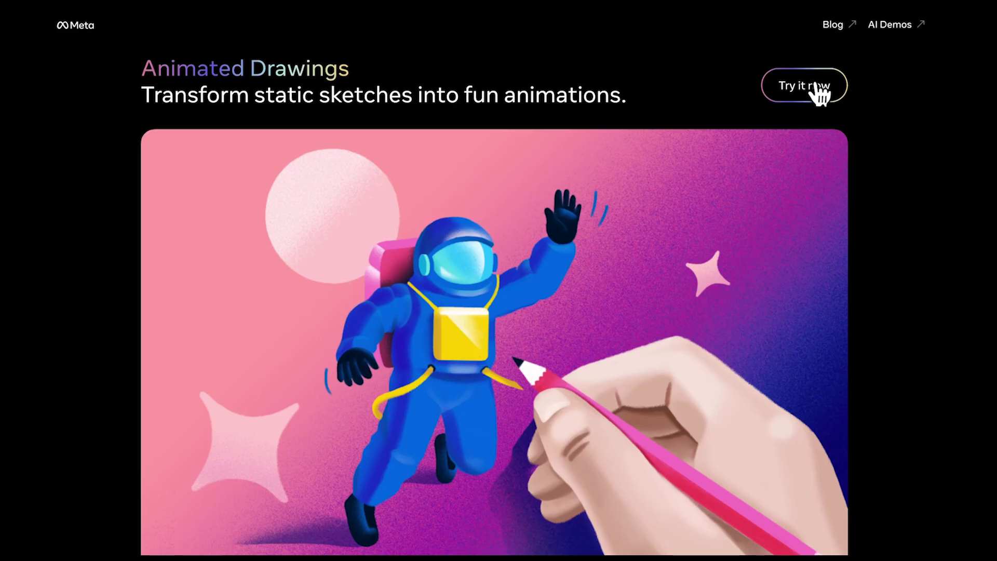
Step: Accept the terms and upload the stickman PNG to Animated Drawings, advancing to character detection
{"action": "left_click", "coordinate": [818, 88]}
{"action": "left_click", "coordinate": [514, 385]}
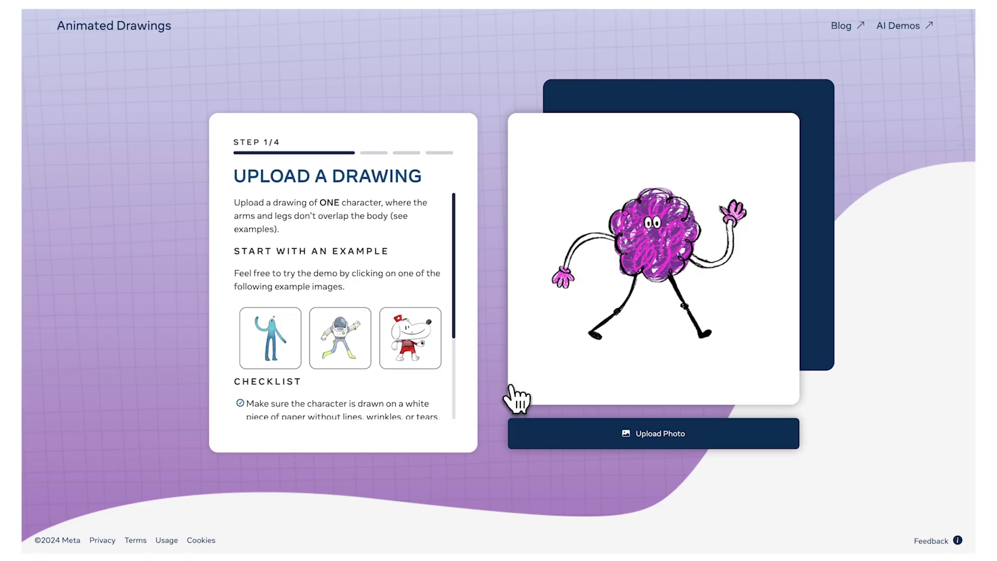
{"action": "left_click", "coordinate": [759, 433]}
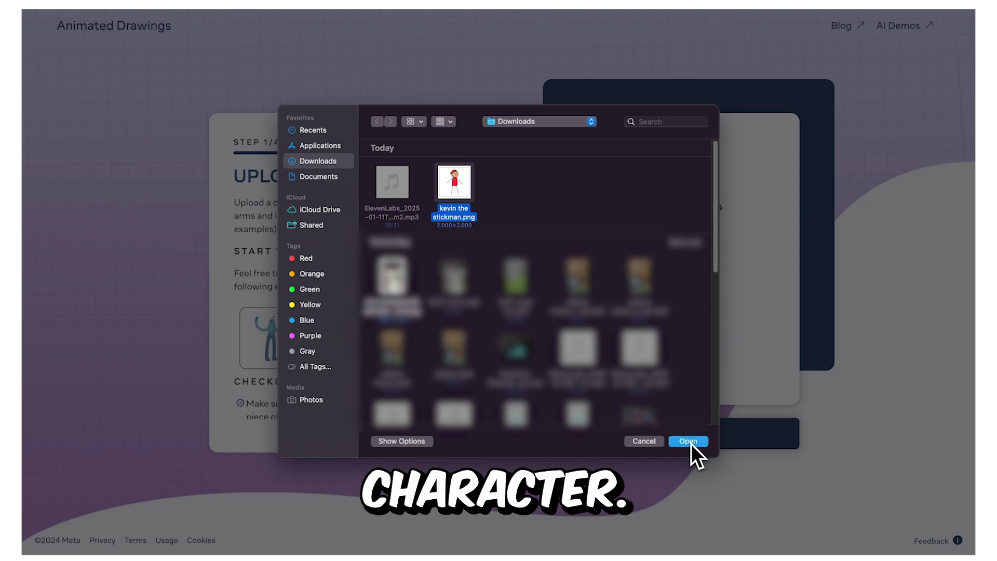
{"action": "left_click", "coordinate": [689, 441]}
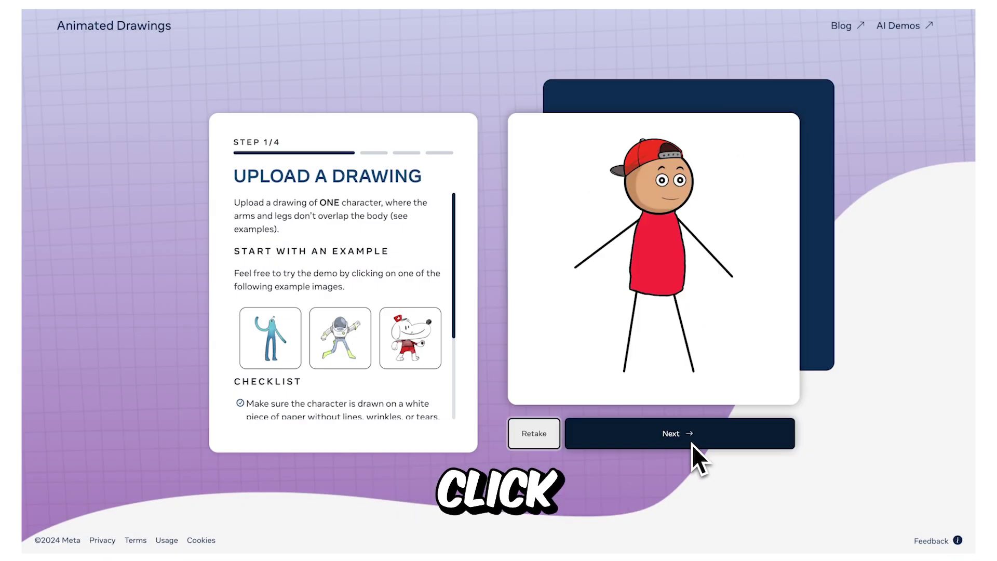
{"action": "left_click", "coordinate": [774, 433]}
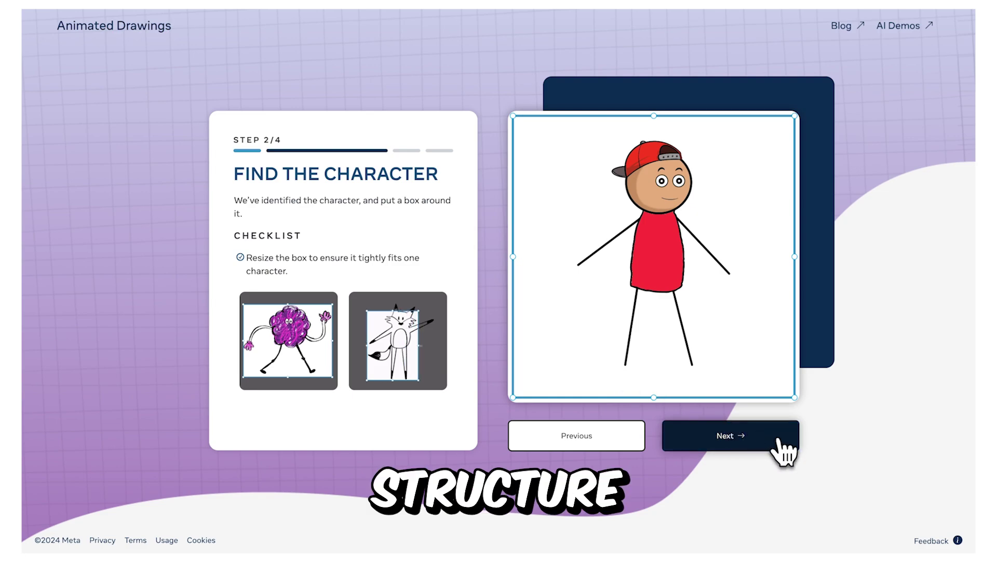
Step: Accept the stickman's bounding box, review and adjust its highlight mask, then continue to joints
{"action": "left_click", "coordinate": [779, 439]}
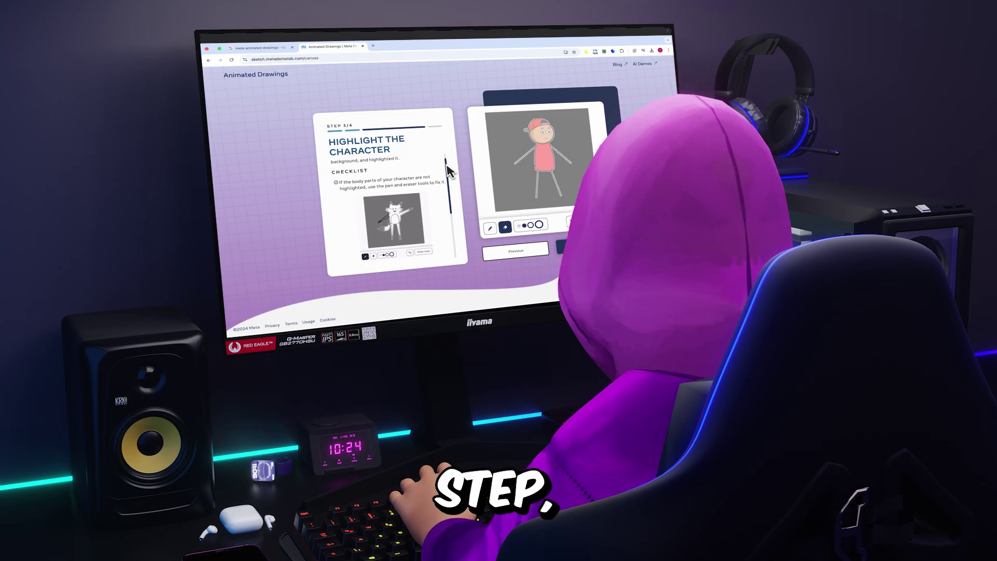
{"action": "scroll", "coordinate": [447, 171], "scroll_direction": "down", "scroll_amount": 3}
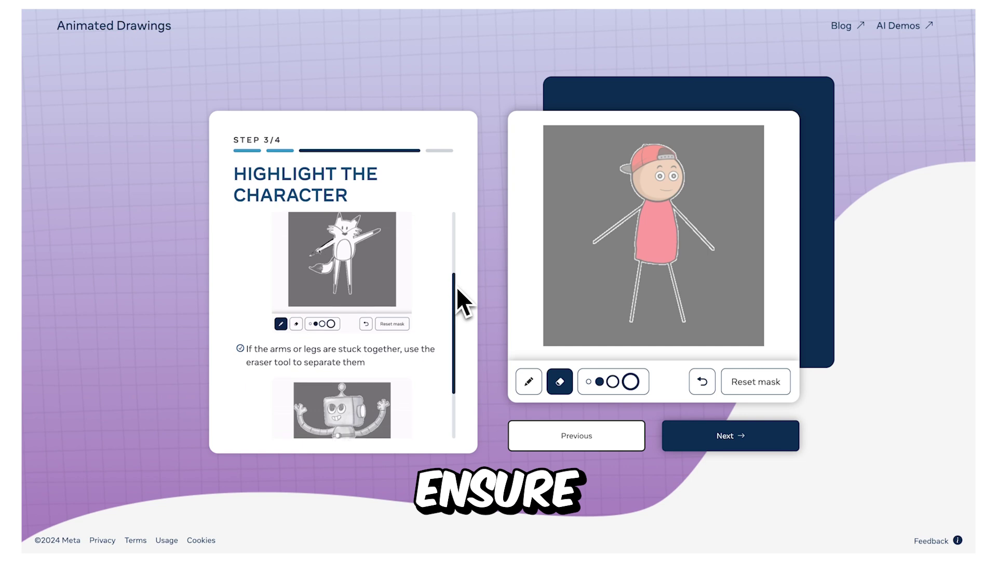
{"action": "scroll", "coordinate": [457, 294], "scroll_direction": "down", "scroll_amount": 1}
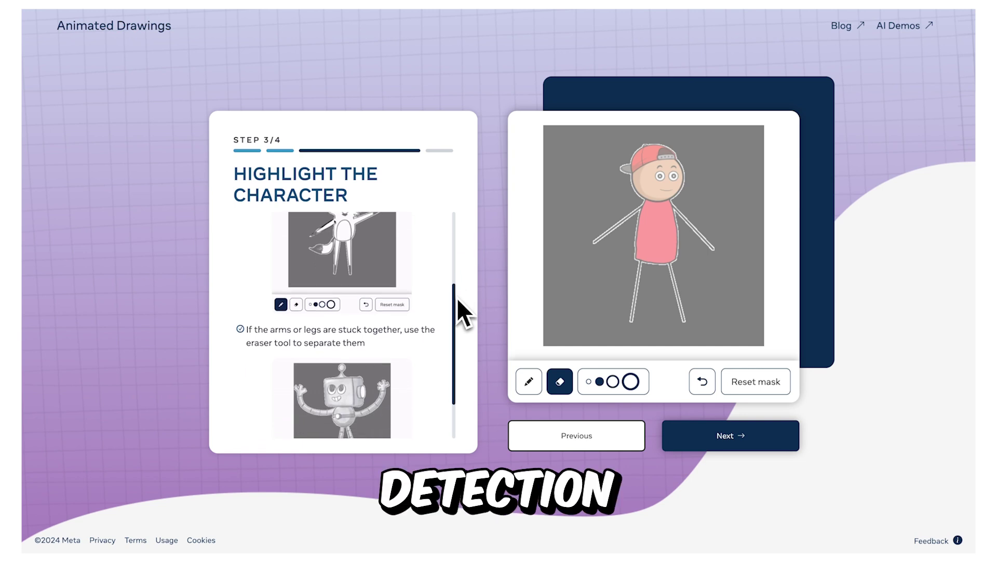
{"action": "left_click_drag", "start_coordinate": [456, 299], "coordinate": [456, 339]}
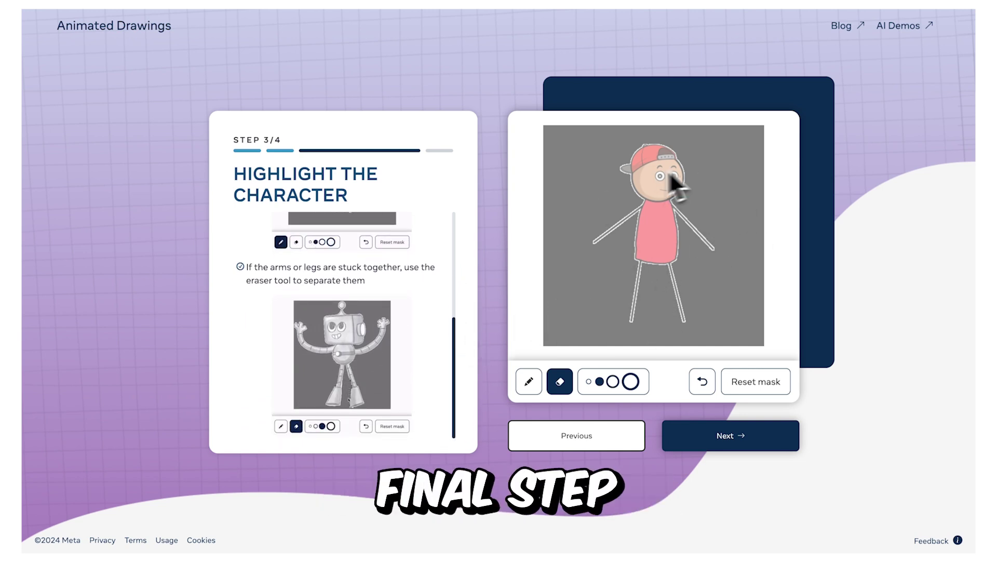
{"action": "left_click", "coordinate": [780, 444]}
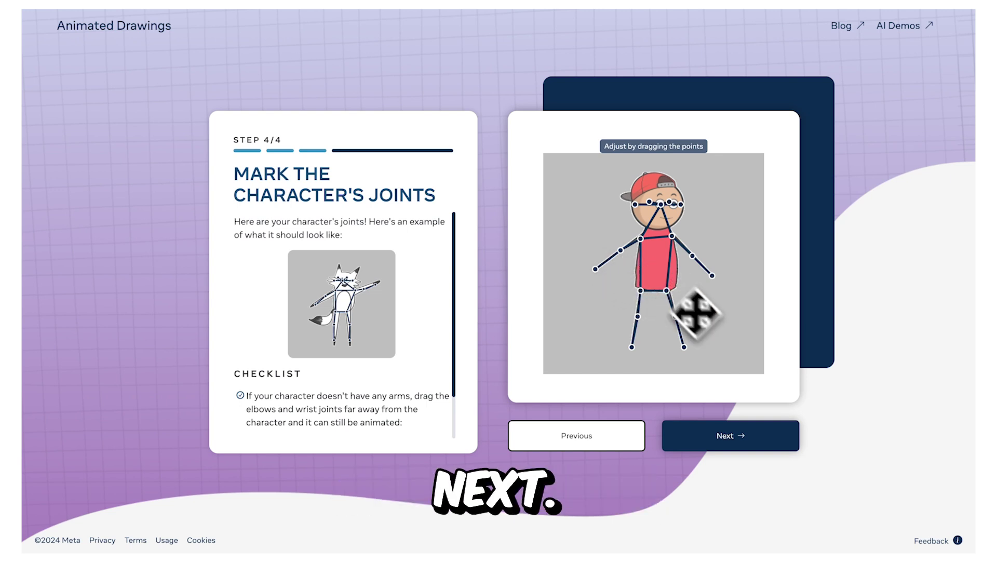
Step: Accept the stickman's joint skeleton with ankles and wrists at the limb ends
{"action": "left_click", "coordinate": [788, 443]}
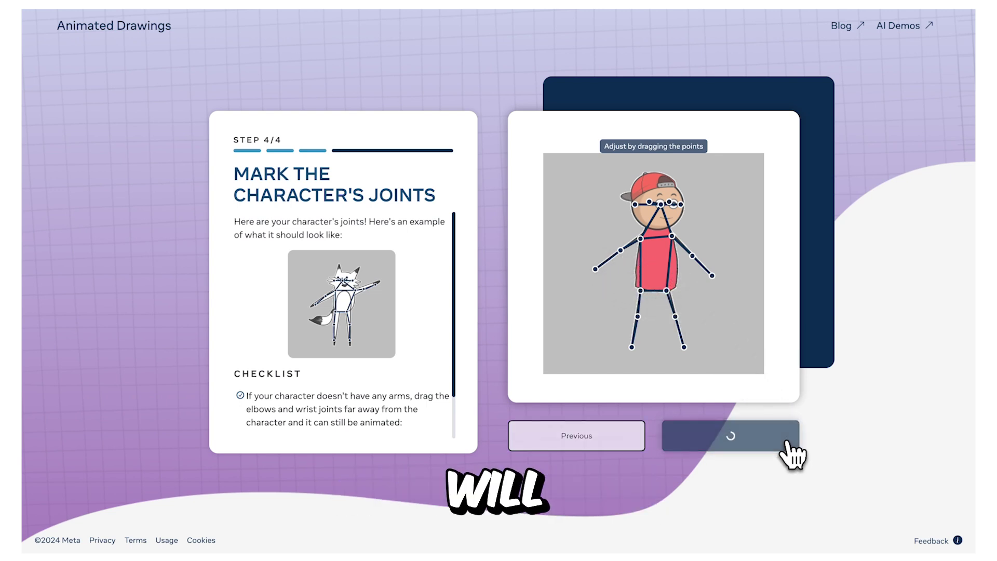